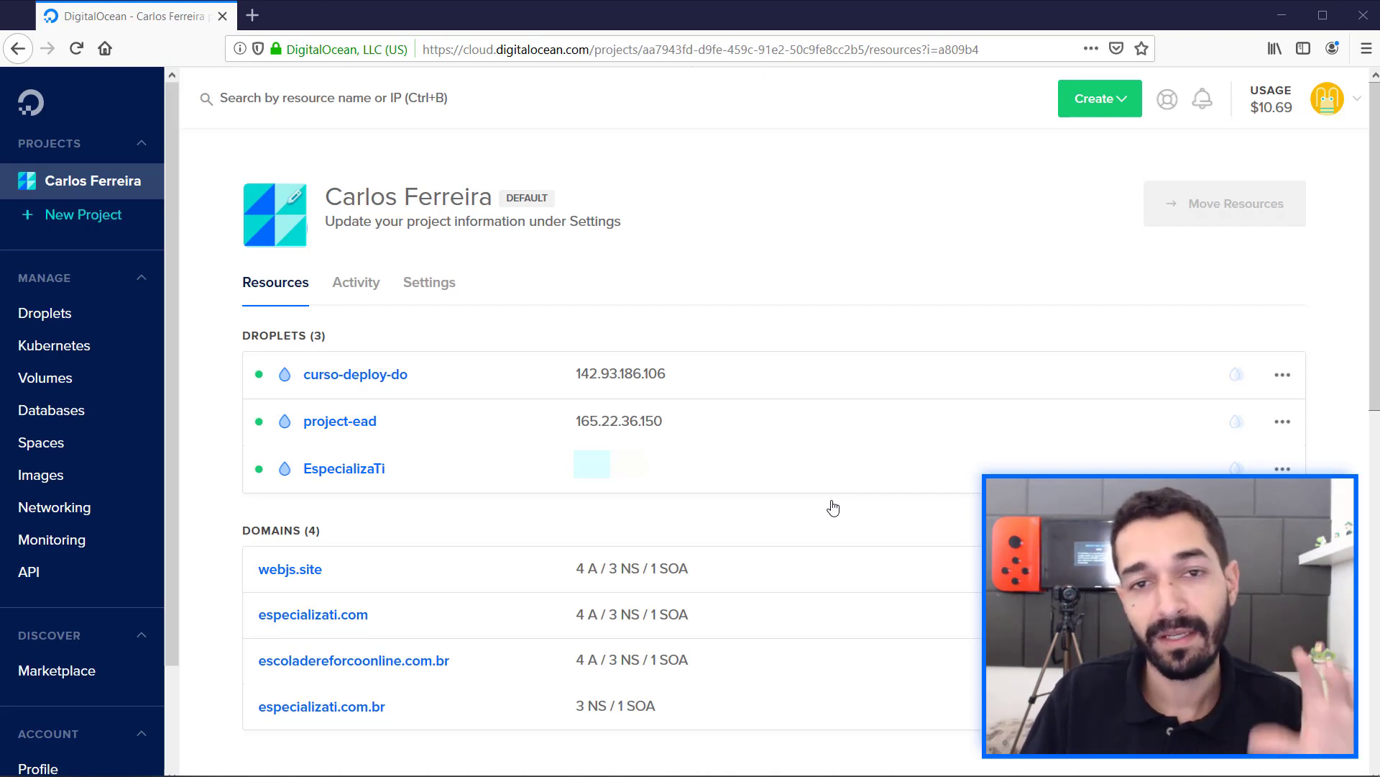
Open the curso-deploy-do Droplet and look through its bandwidth, CPU usage and disk I/O graphs.
{"action": "left_click", "coordinate": [351, 368]}
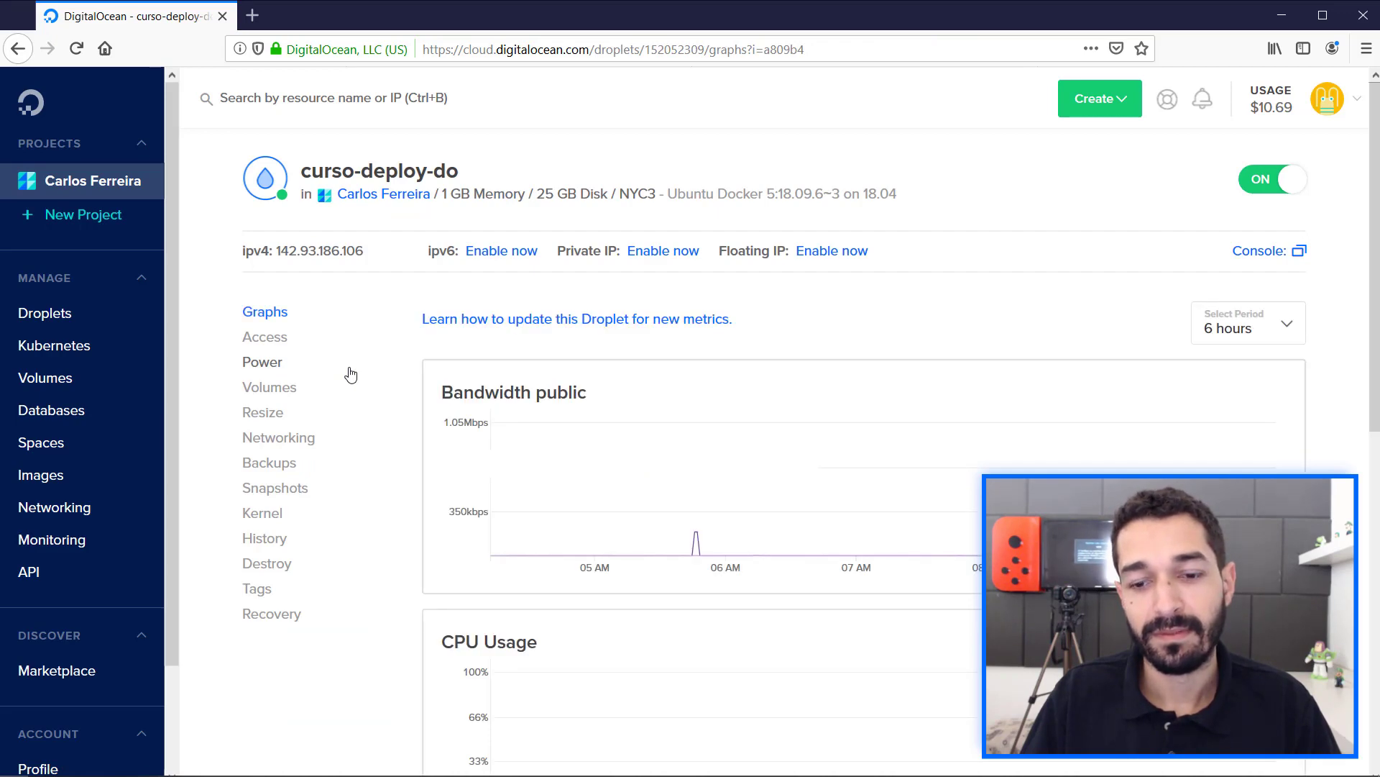
{"action": "scroll", "coordinate": [349, 373], "scroll_direction": "down", "scroll_amount": 6}
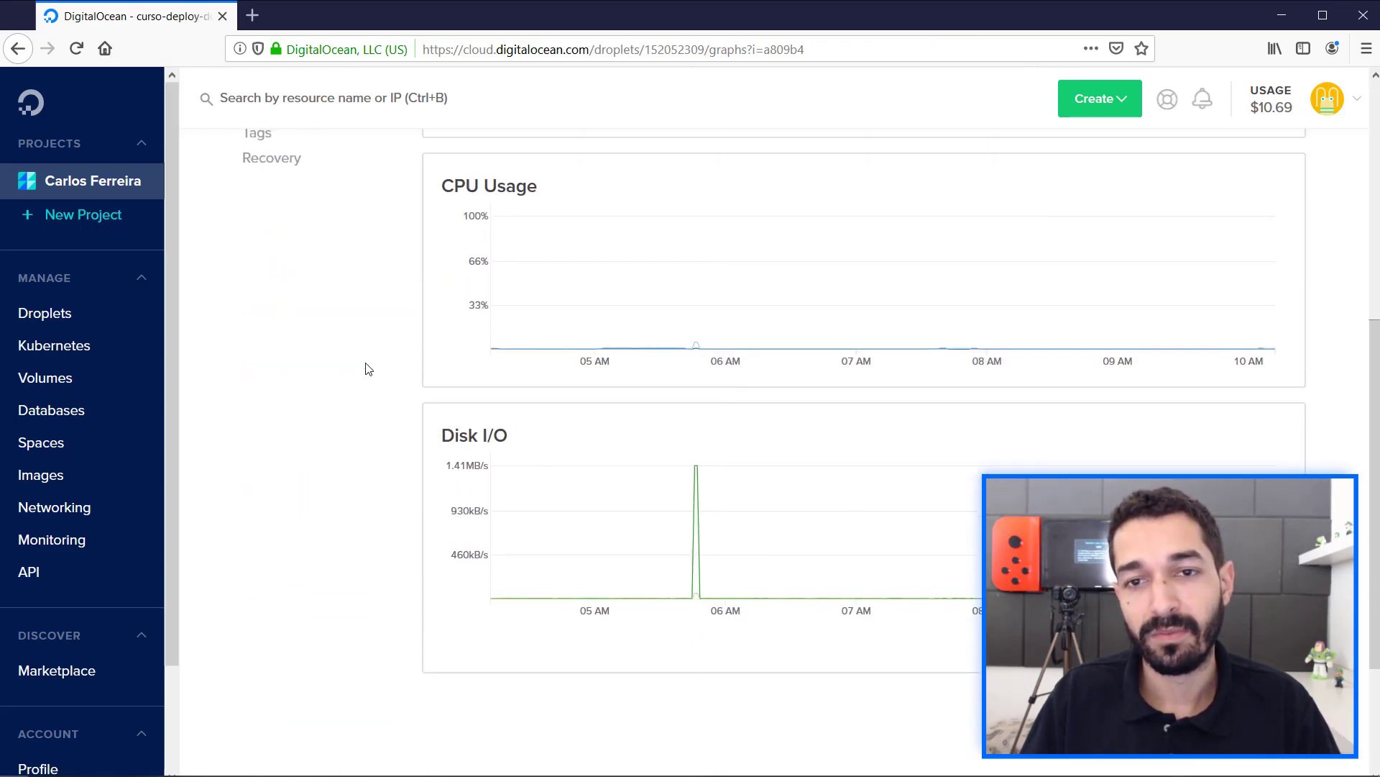
{"action": "scroll", "coordinate": [368, 369], "scroll_direction": "up", "scroll_amount": 6}
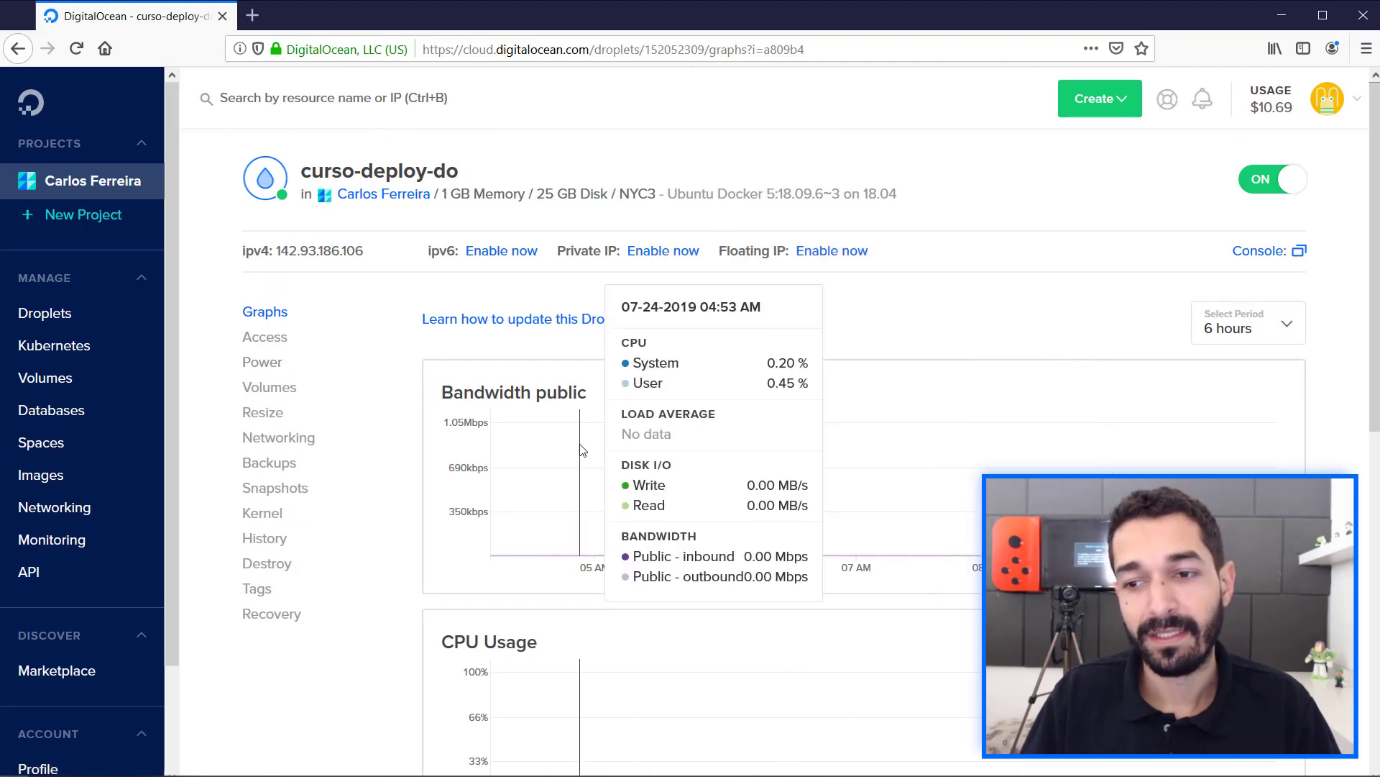
{"action": "scroll", "coordinate": [693, 406], "scroll_direction": "down", "scroll_amount": 5}
{"action": "scroll", "coordinate": [639, 456], "scroll_direction": "down", "scroll_amount": 4}
{"action": "scroll", "coordinate": [641, 454], "scroll_direction": "up", "scroll_amount": 6}
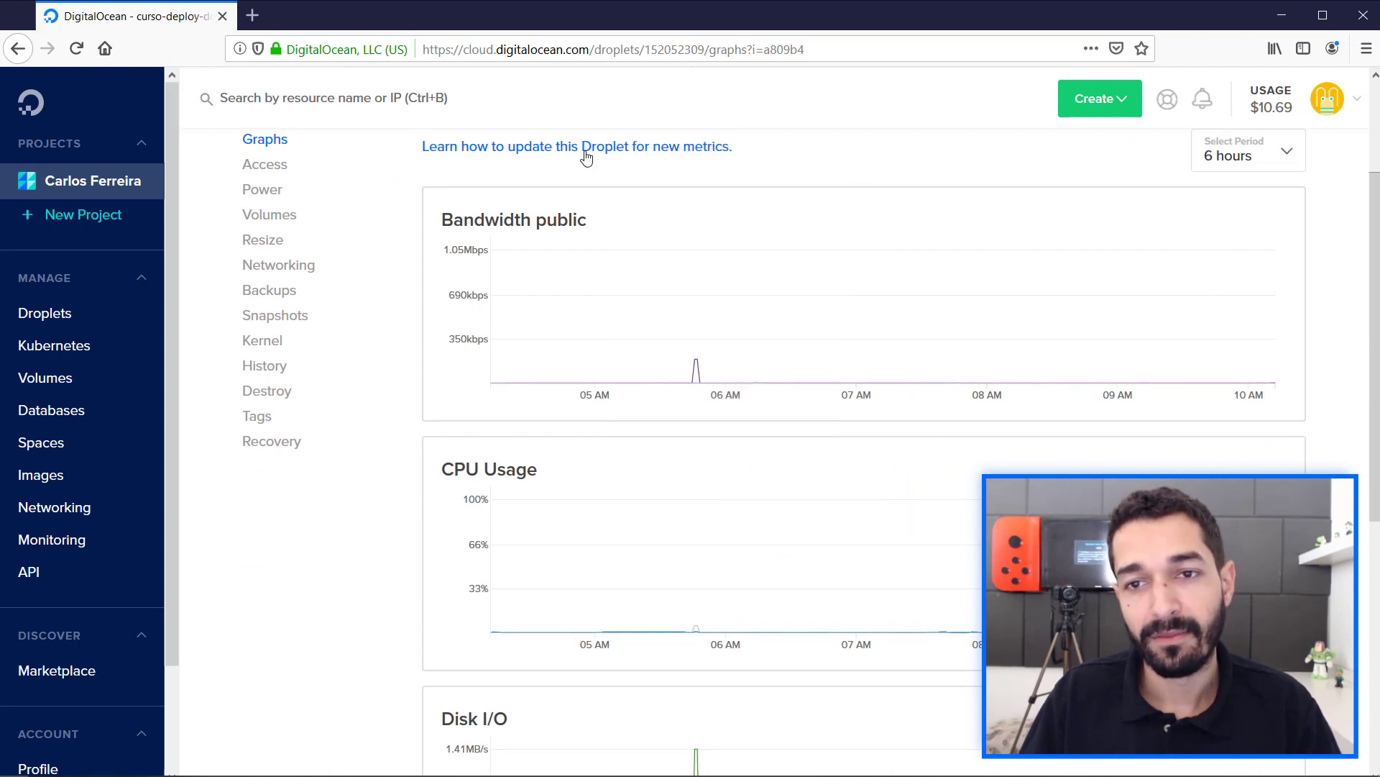
{"action": "scroll", "coordinate": [543, 160], "scroll_direction": "up", "scroll_amount": 2}
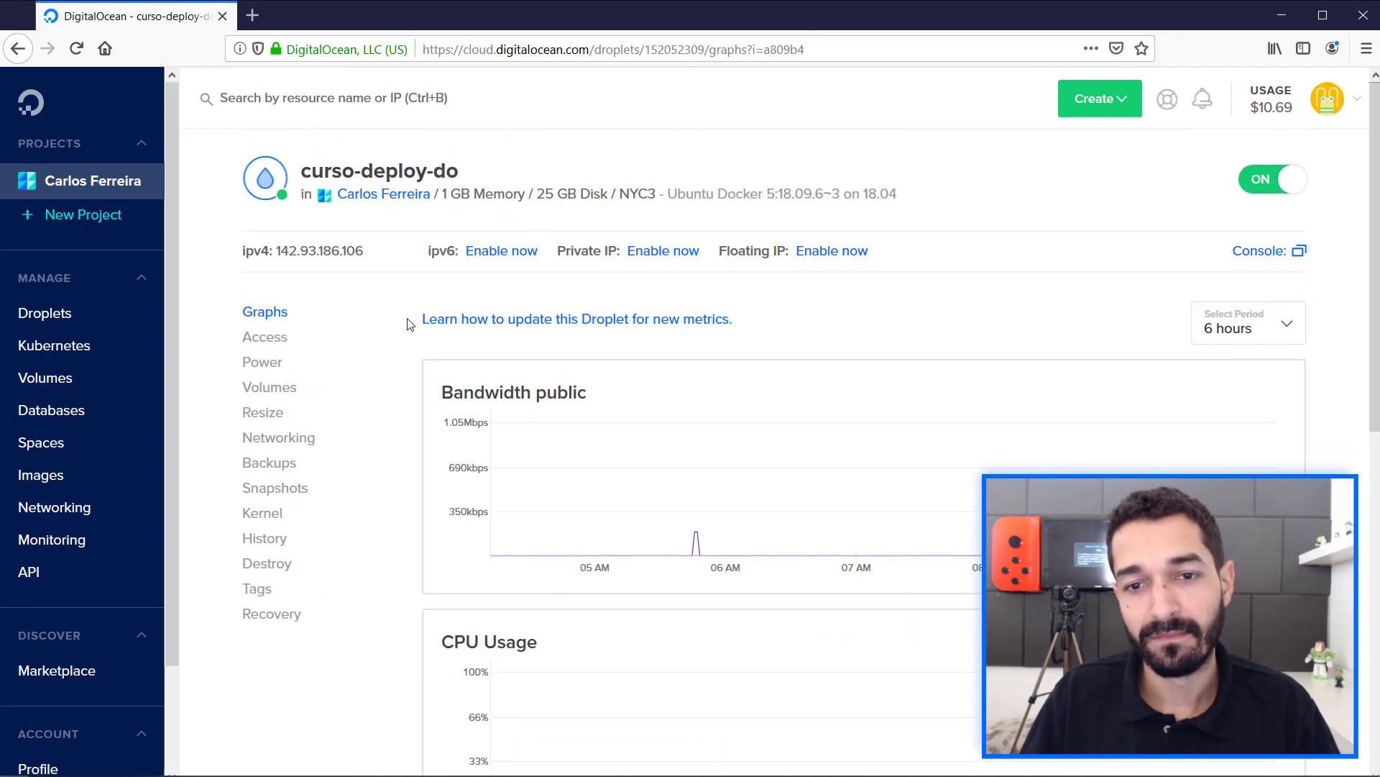
Open the guide on updating the Droplet for new metrics and copy the command that installs the current metrics agent.
{"action": "left_click", "coordinate": [581, 321]}
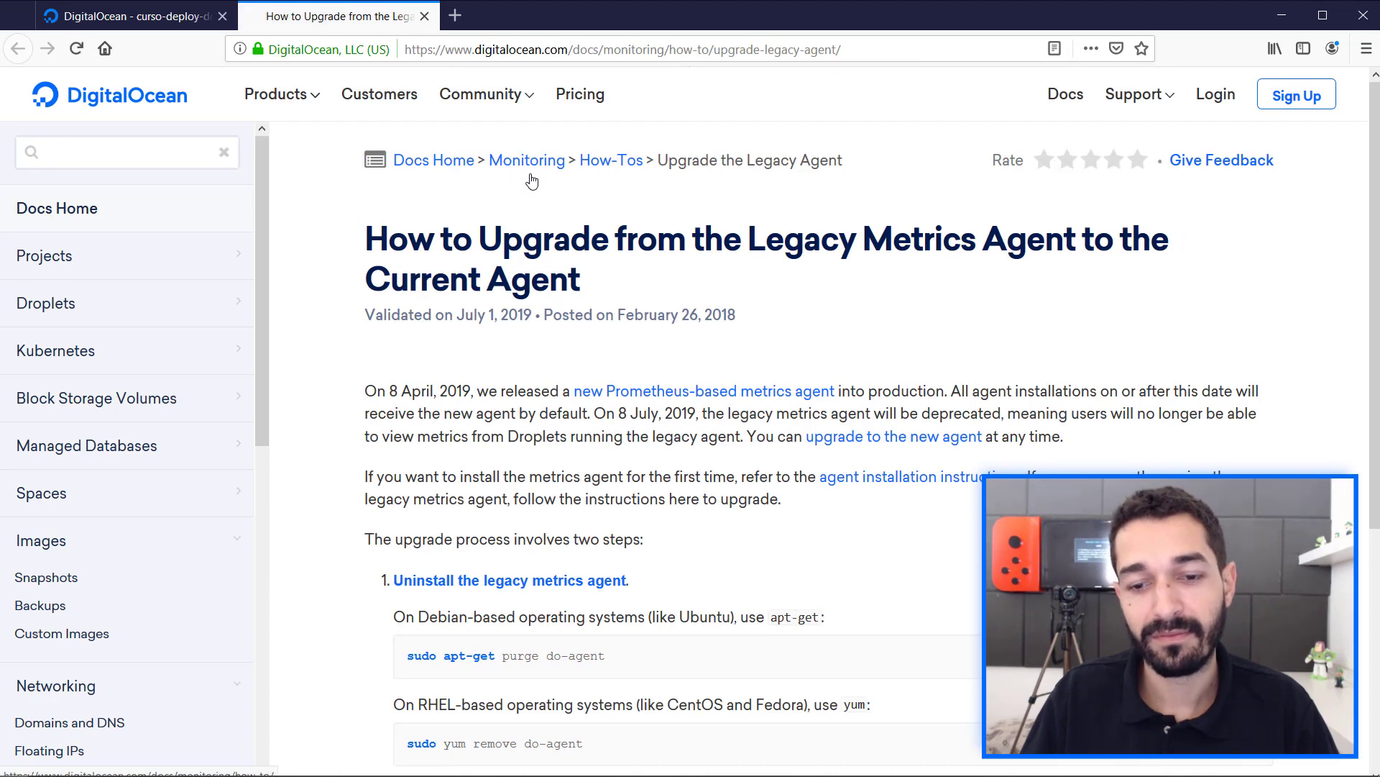
{"action": "scroll", "coordinate": [494, 330], "scroll_direction": "down", "scroll_amount": 4}
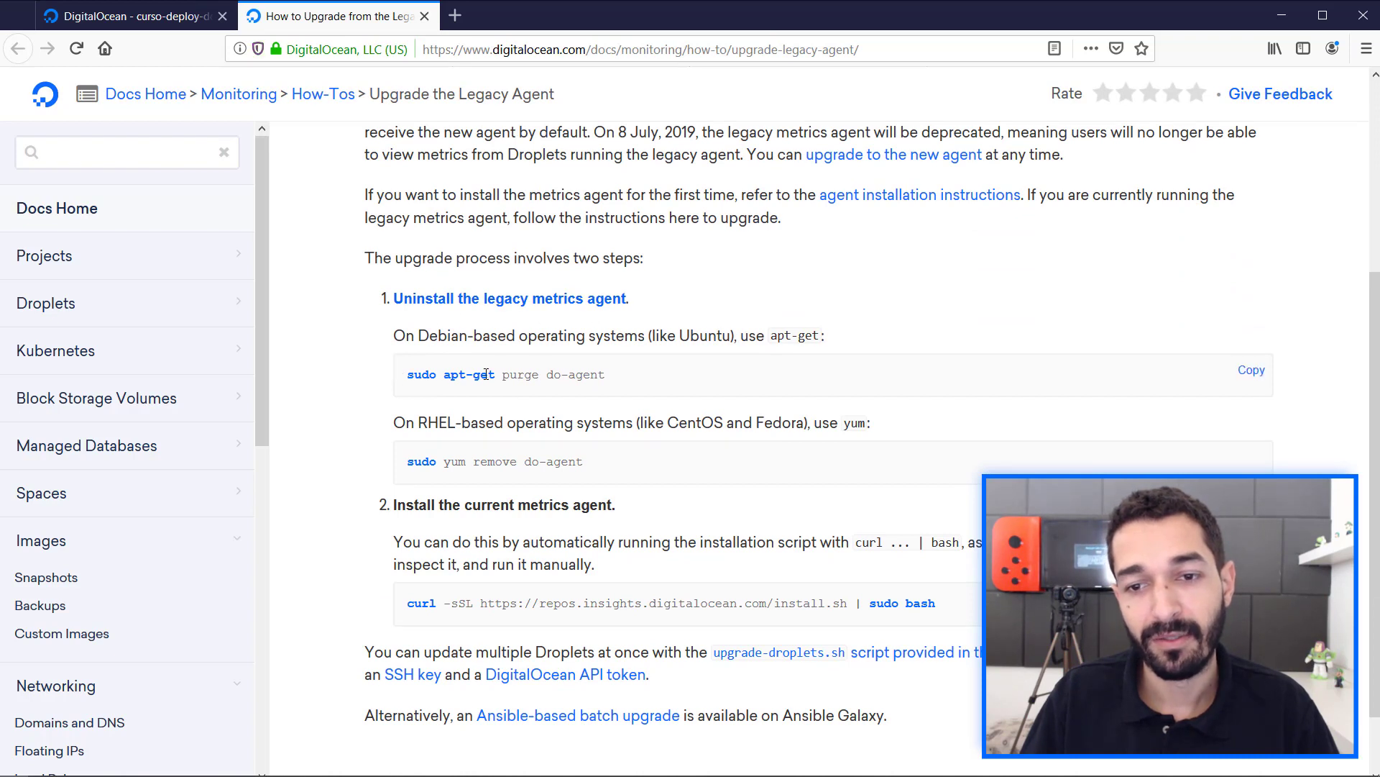
{"action": "left_click_drag", "start_coordinate": [552, 377], "coordinate": [611, 381]}
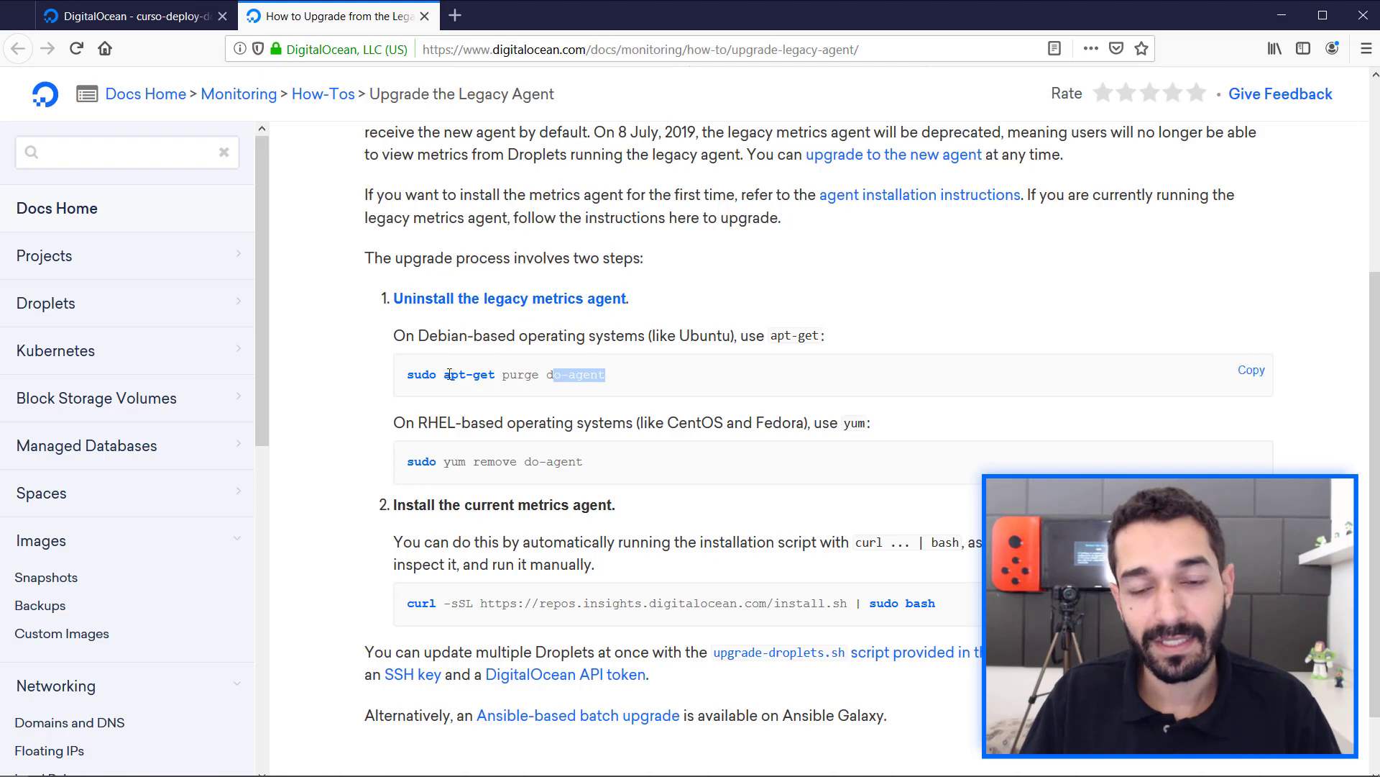
{"action": "scroll", "coordinate": [453, 374], "scroll_direction": "down", "scroll_amount": 1}
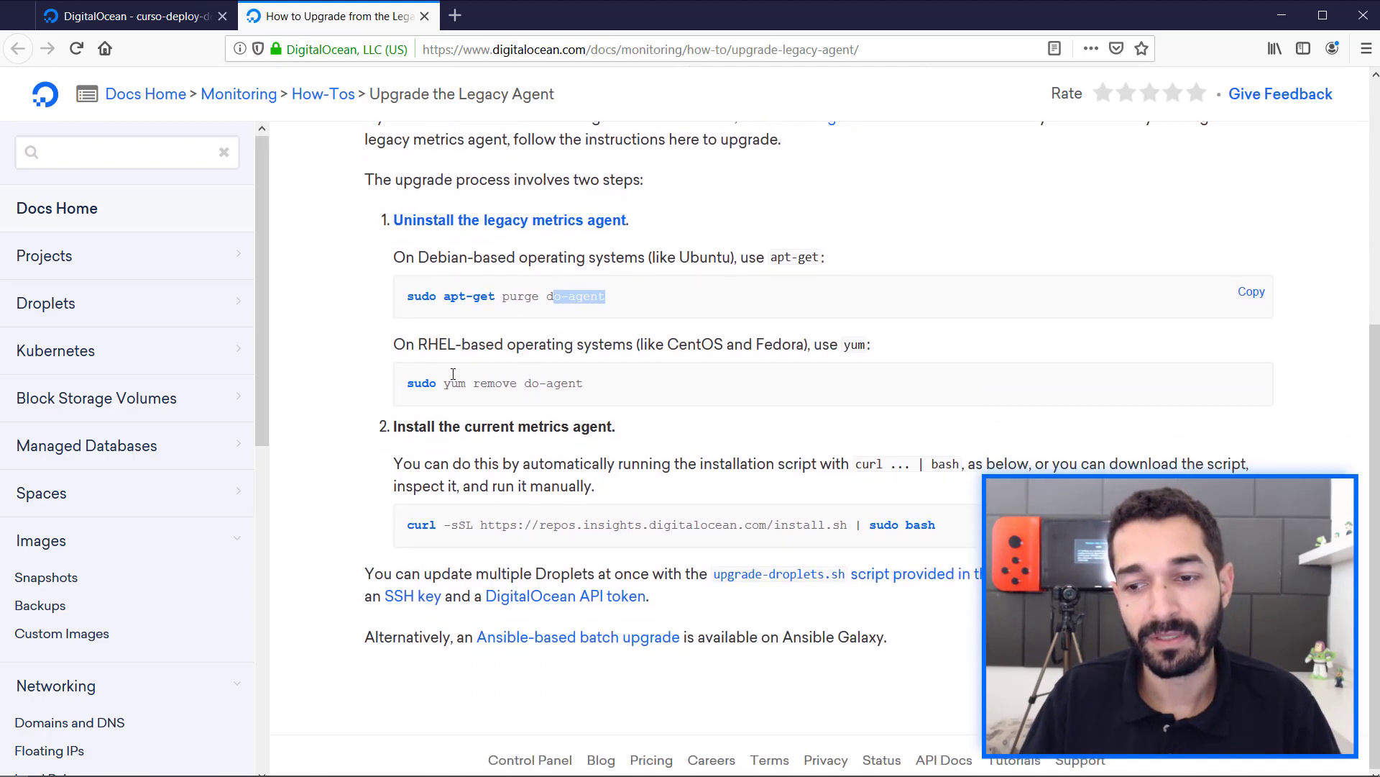
{"action": "left_click_drag", "start_coordinate": [407, 529], "coordinate": [827, 526]}
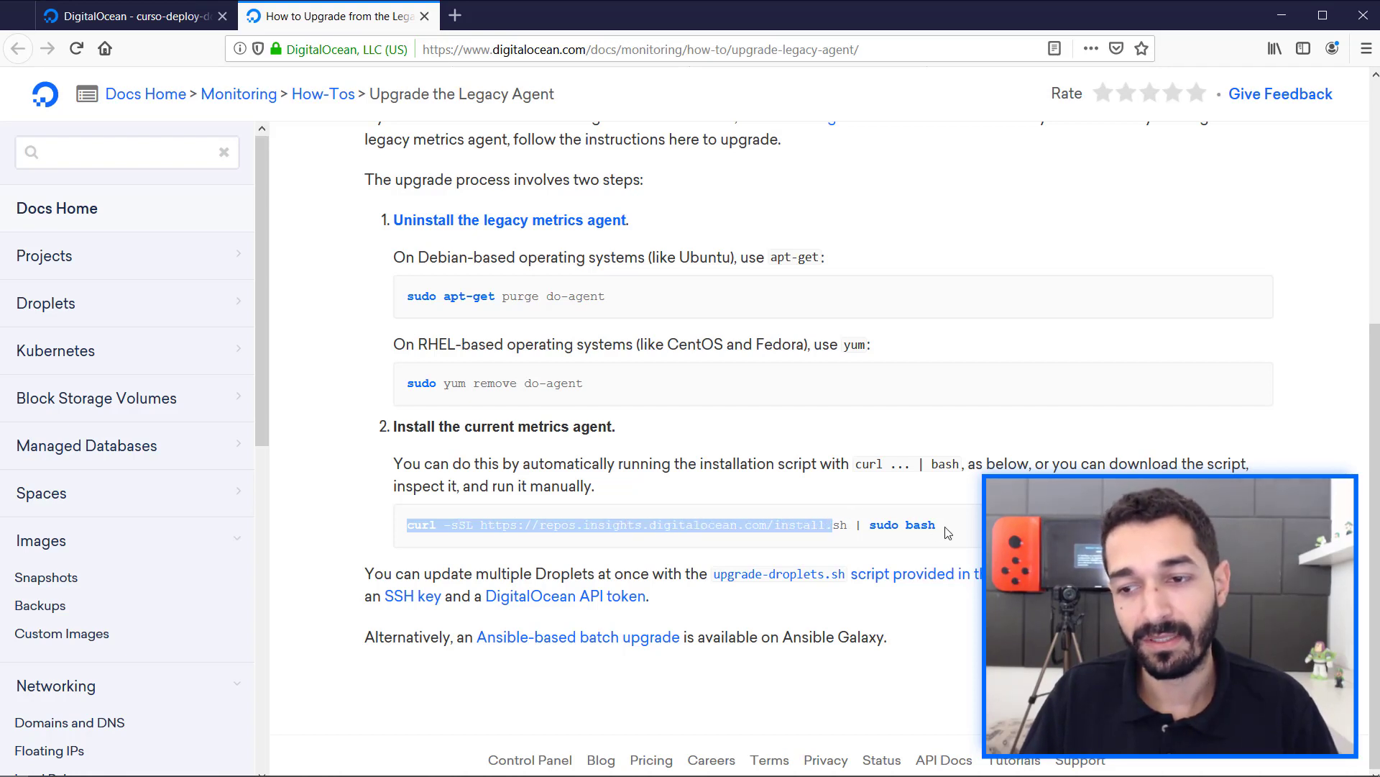
{"action": "left_click_drag", "start_coordinate": [946, 532], "coordinate": [946, 531]}
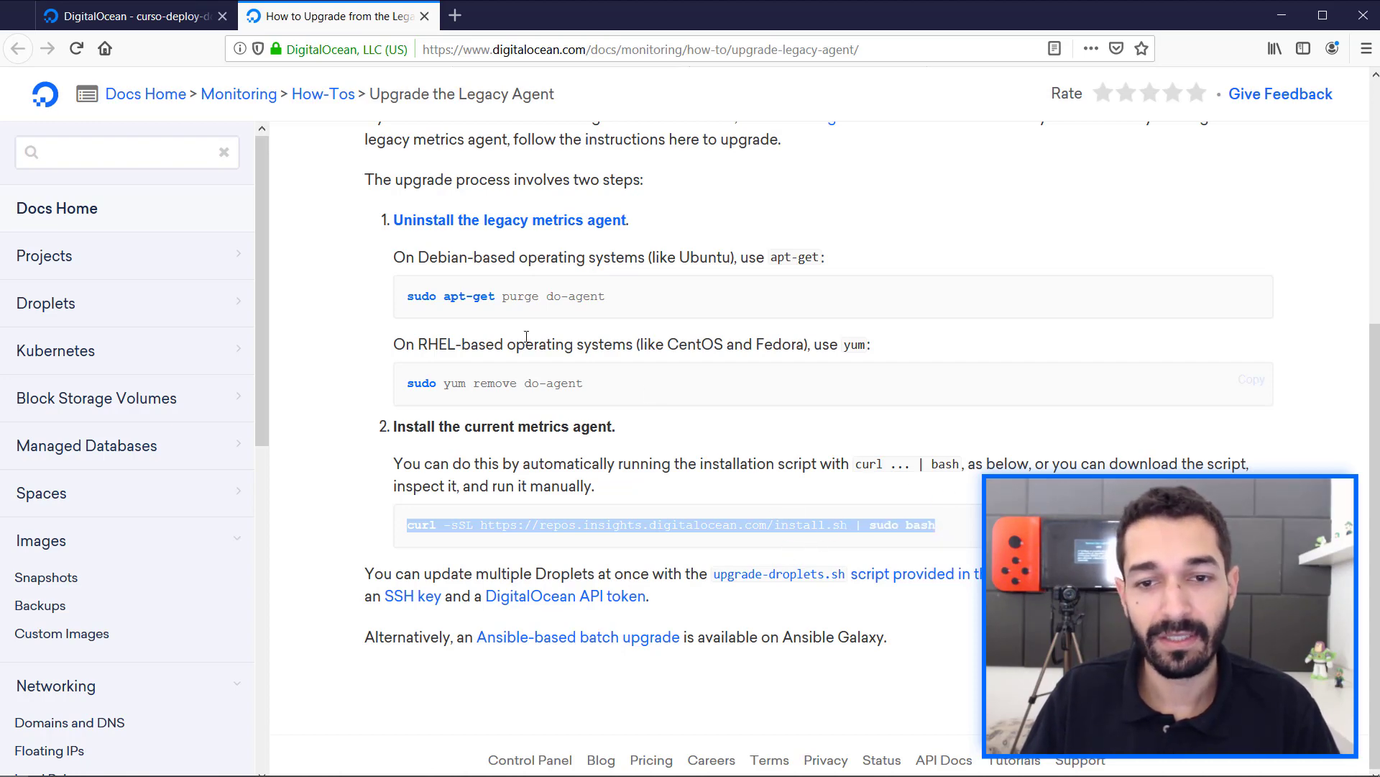
{"action": "key", "text": "alt+Tab"}
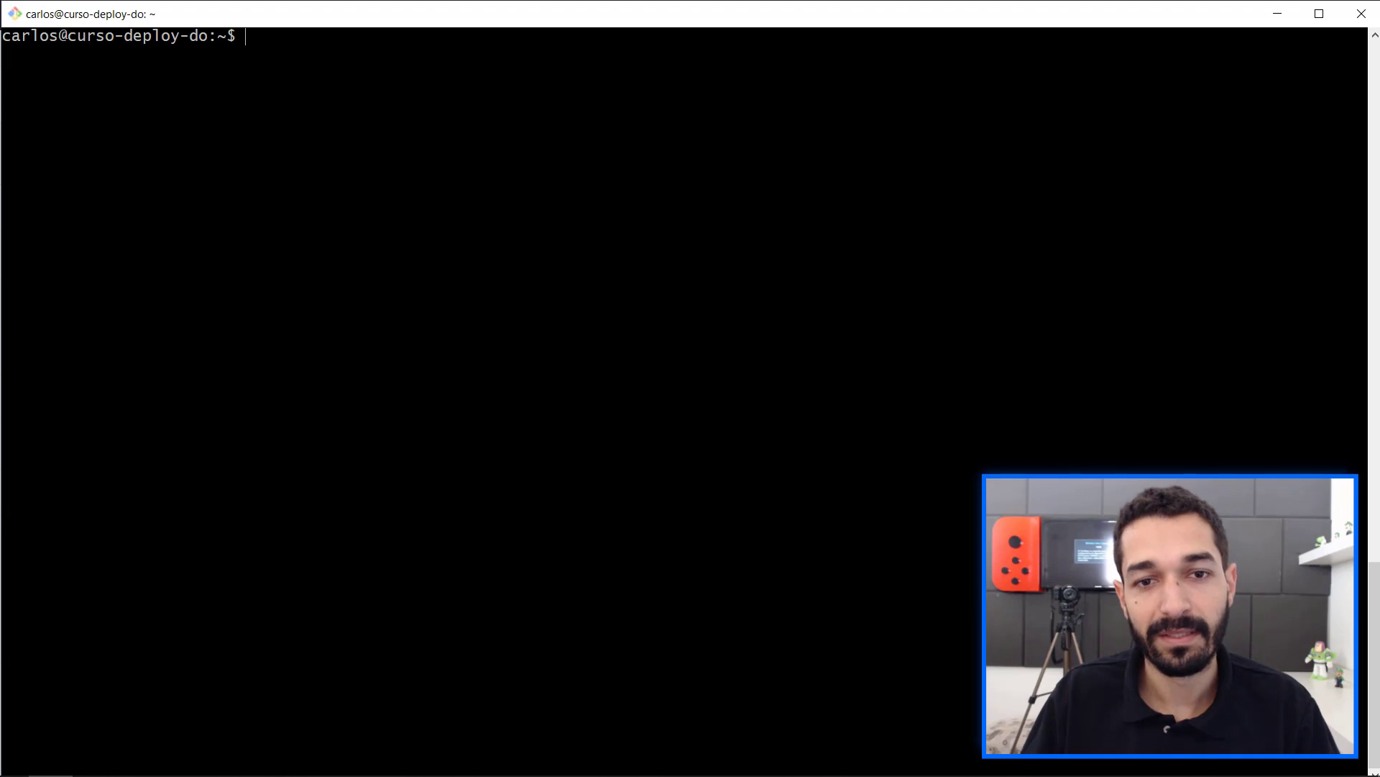
{"action": "right_click", "coordinate": [320, 188]}
{"action": "left_click", "coordinate": [360, 239]}
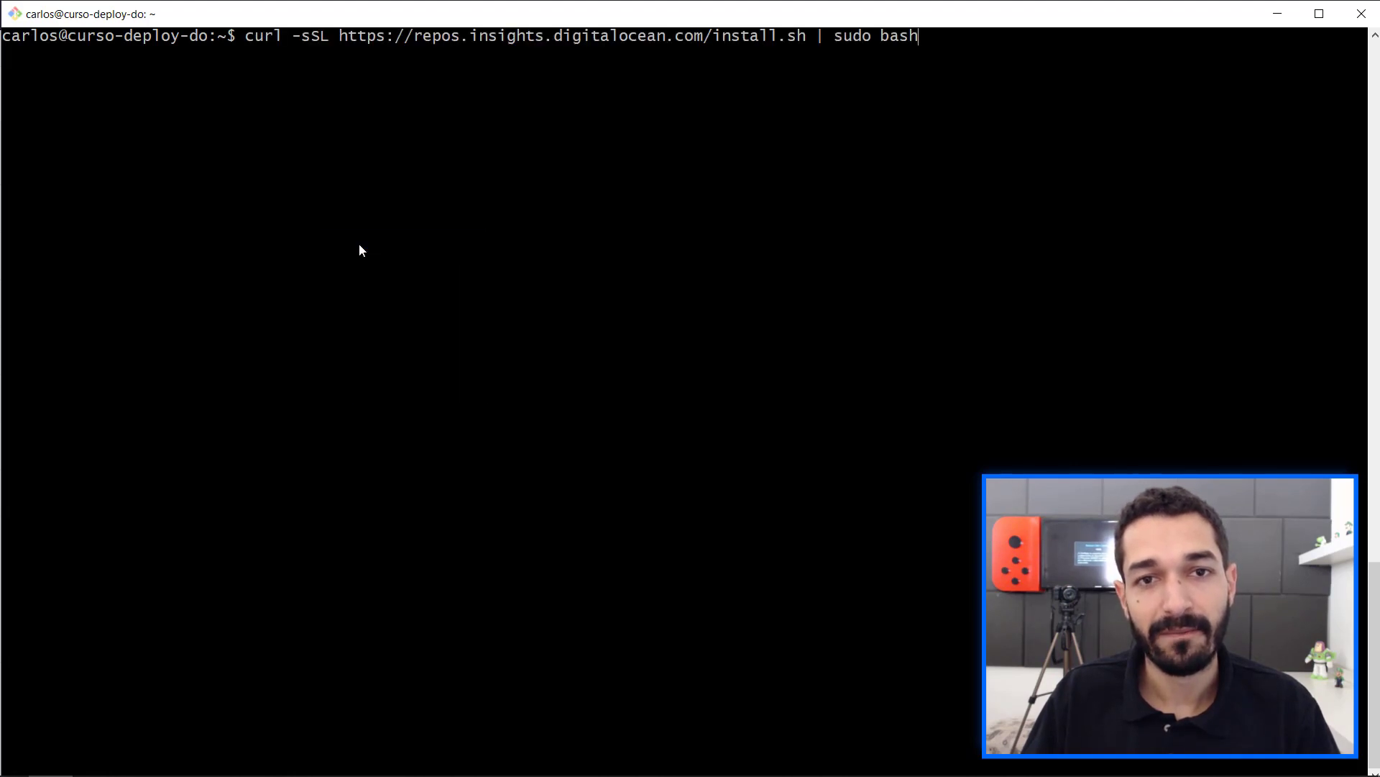
{"action": "key", "text": "Return"}
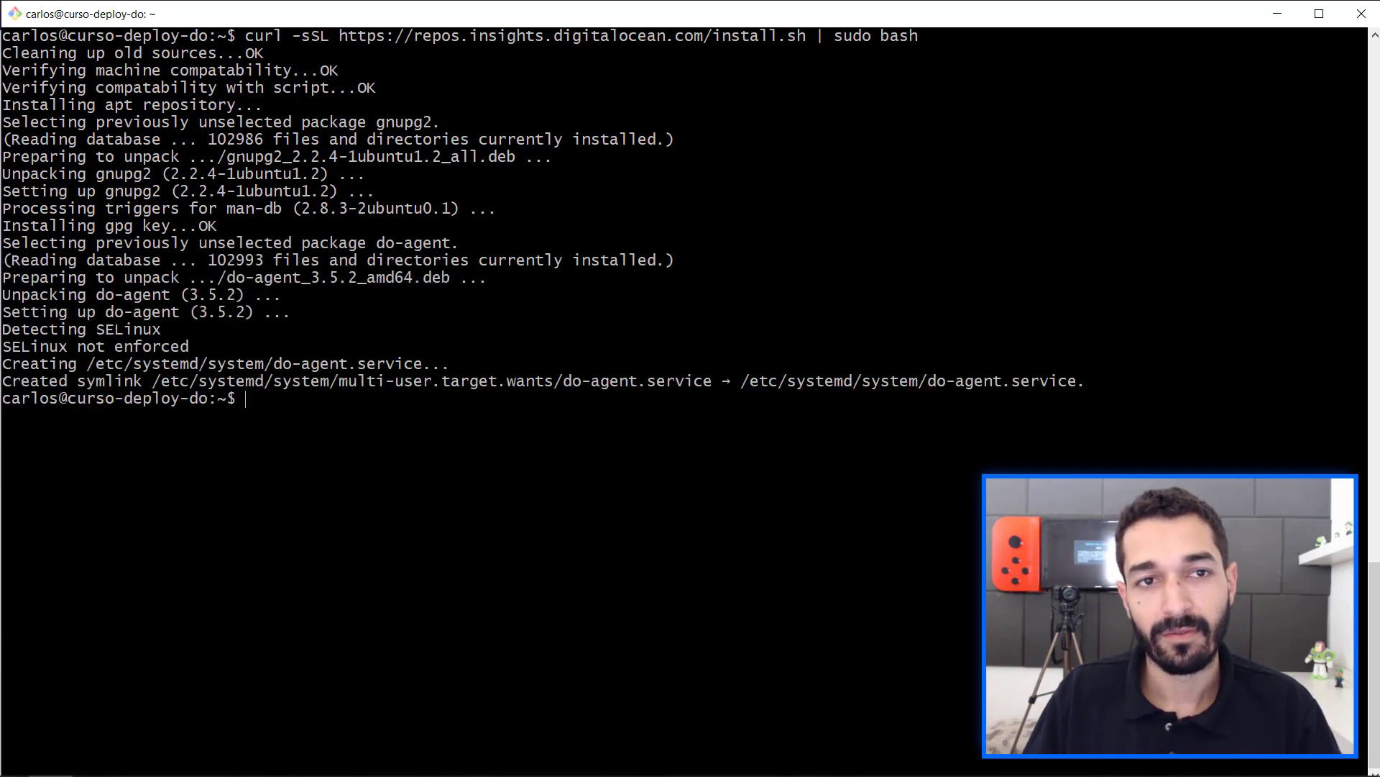
{"action": "key", "text": "ctrl+l"}
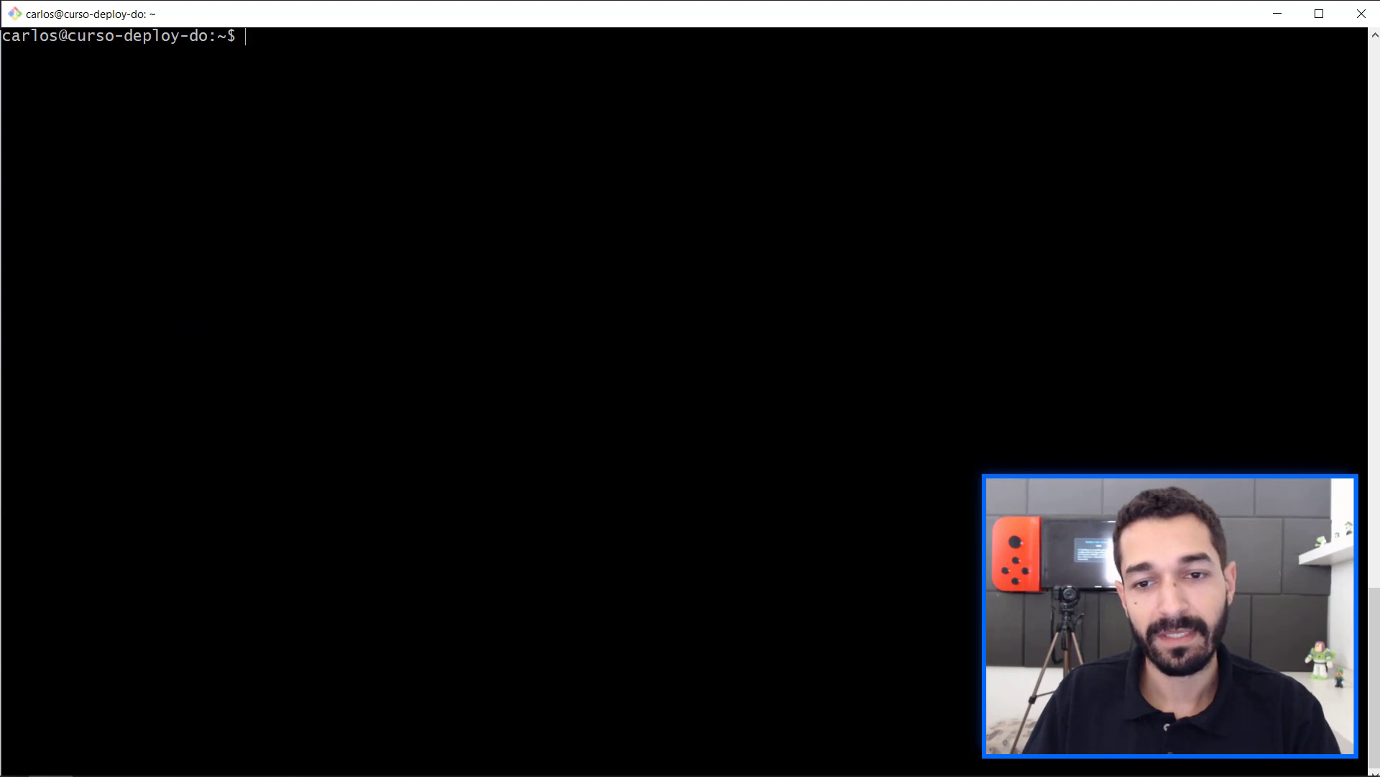
Switch back to the browser and check the curso-deploy-do Droplet's graphs page for the new metrics.
{"action": "key", "text": "alt+Tab"}
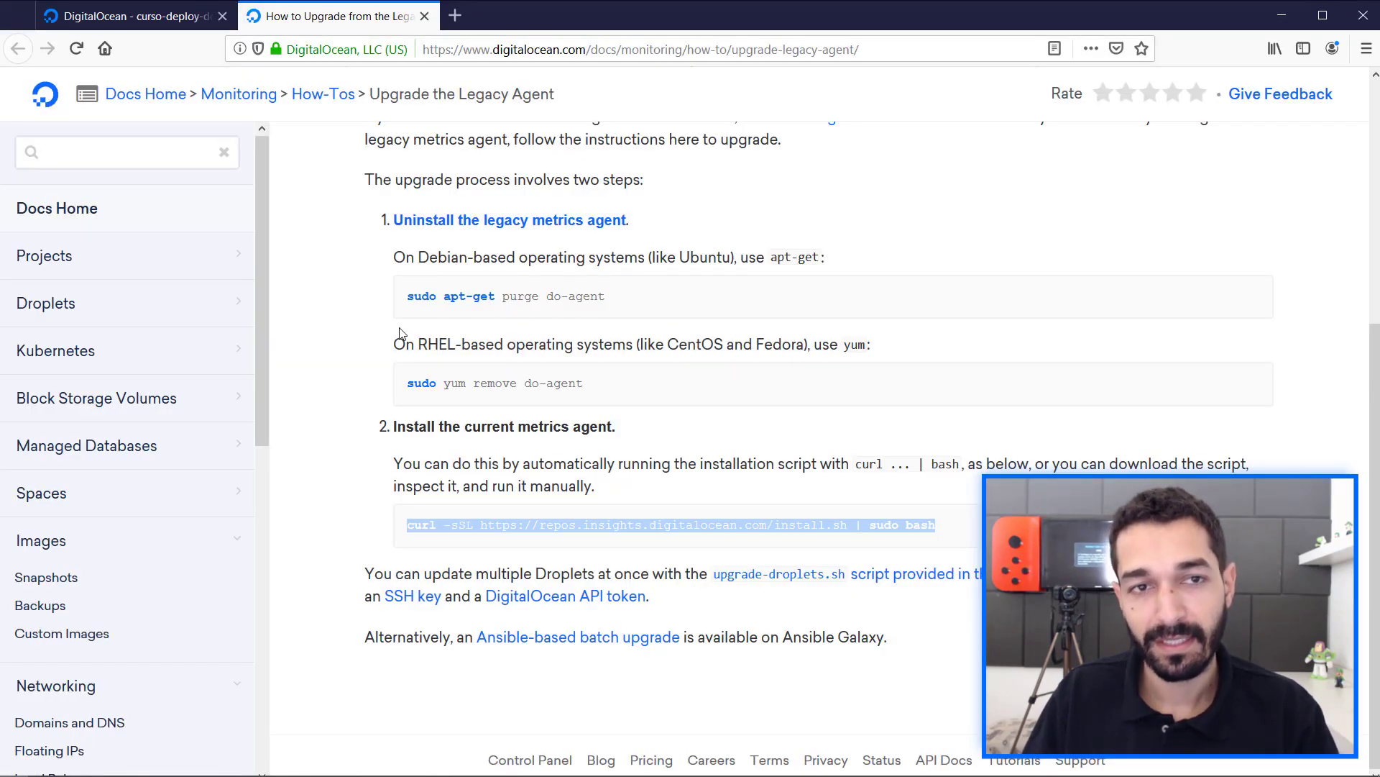
{"action": "left_click", "coordinate": [188, 15]}
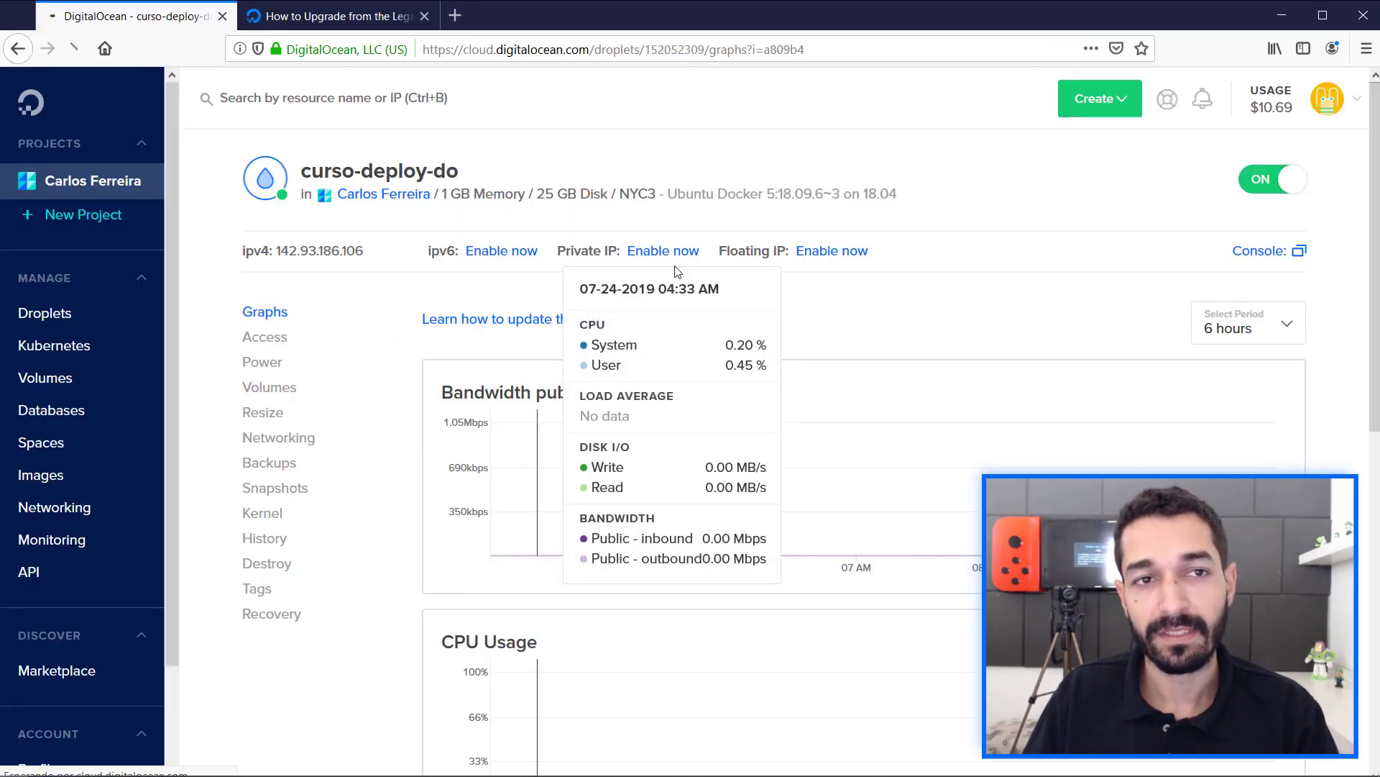
{"action": "left_click", "coordinate": [548, 317]}
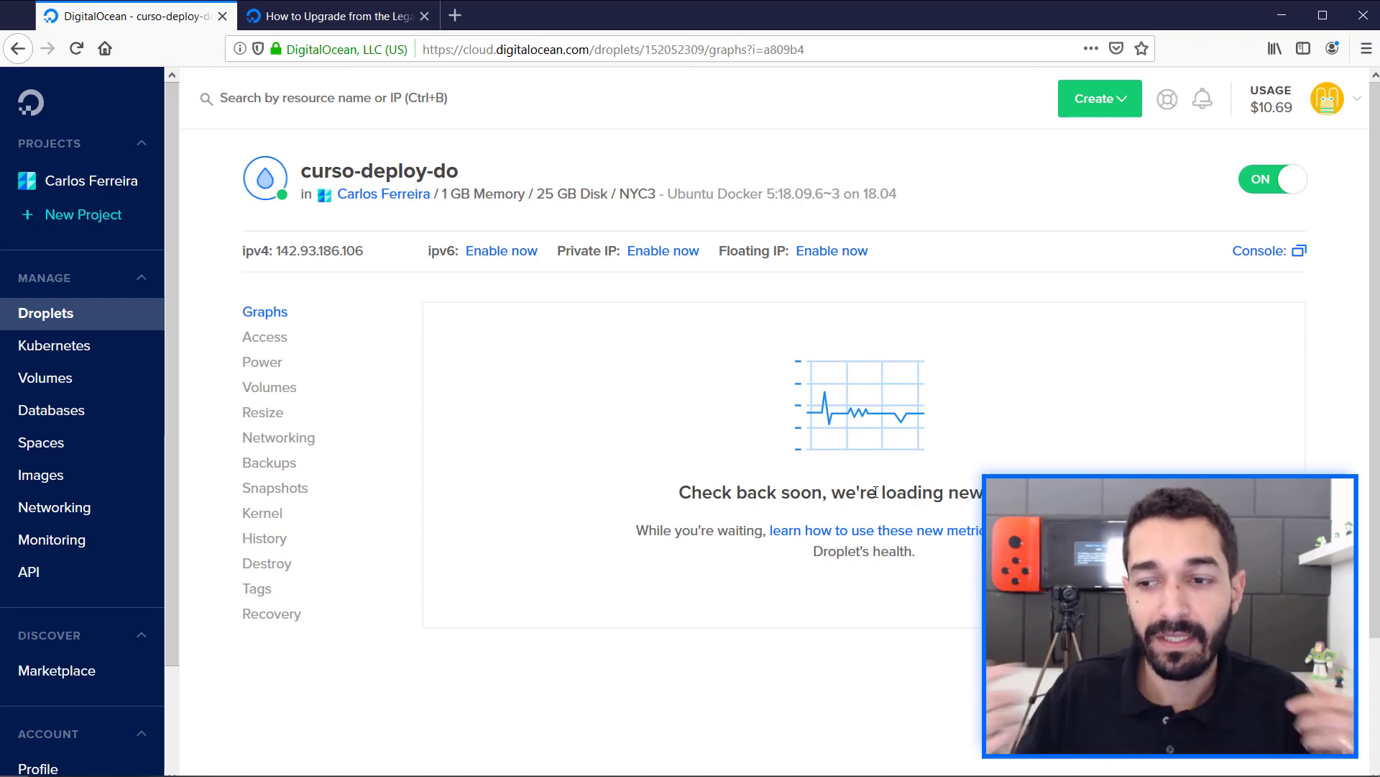
{"action": "left_click_drag", "start_coordinate": [878, 493], "coordinate": [984, 494]}
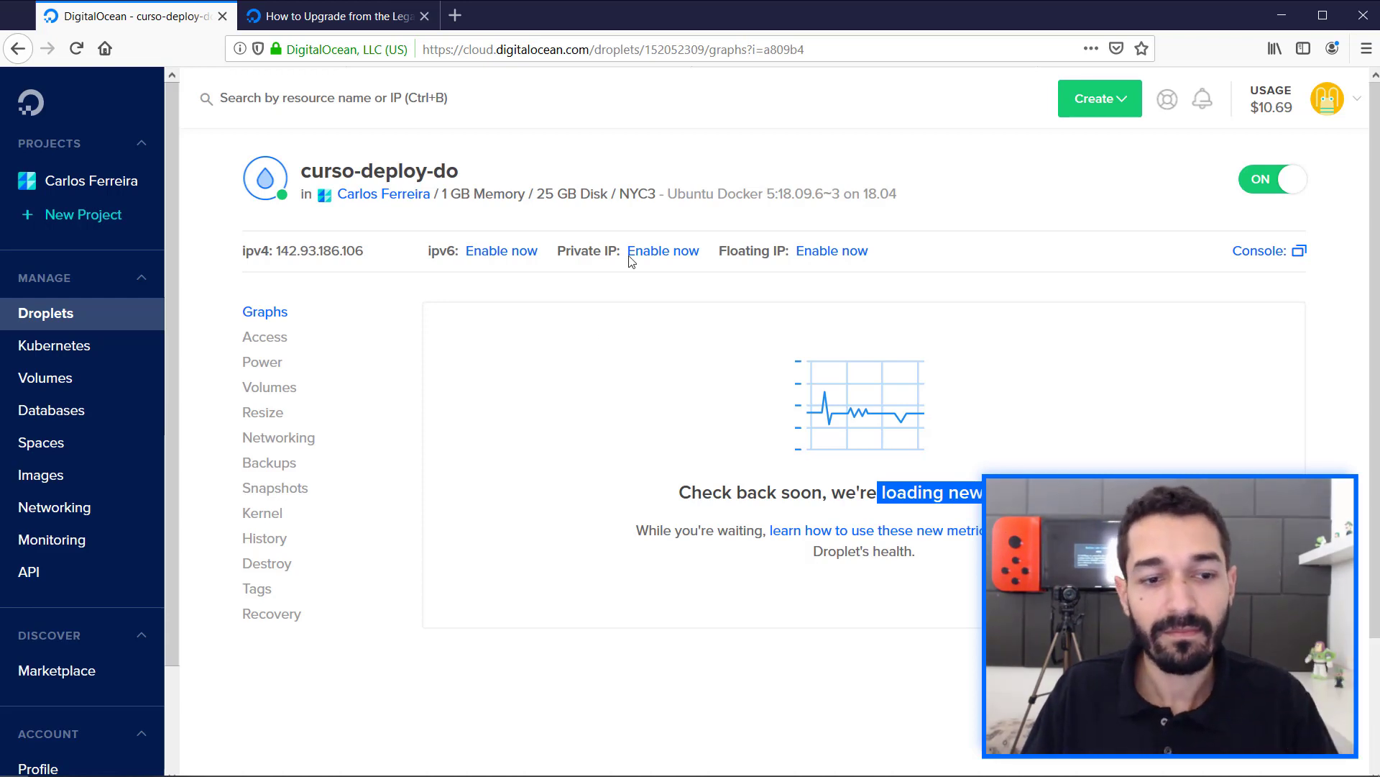
Go to the account's Monitoring section, review the existing alert policies, and start a new alert policy.
{"action": "left_click", "coordinate": [57, 547]}
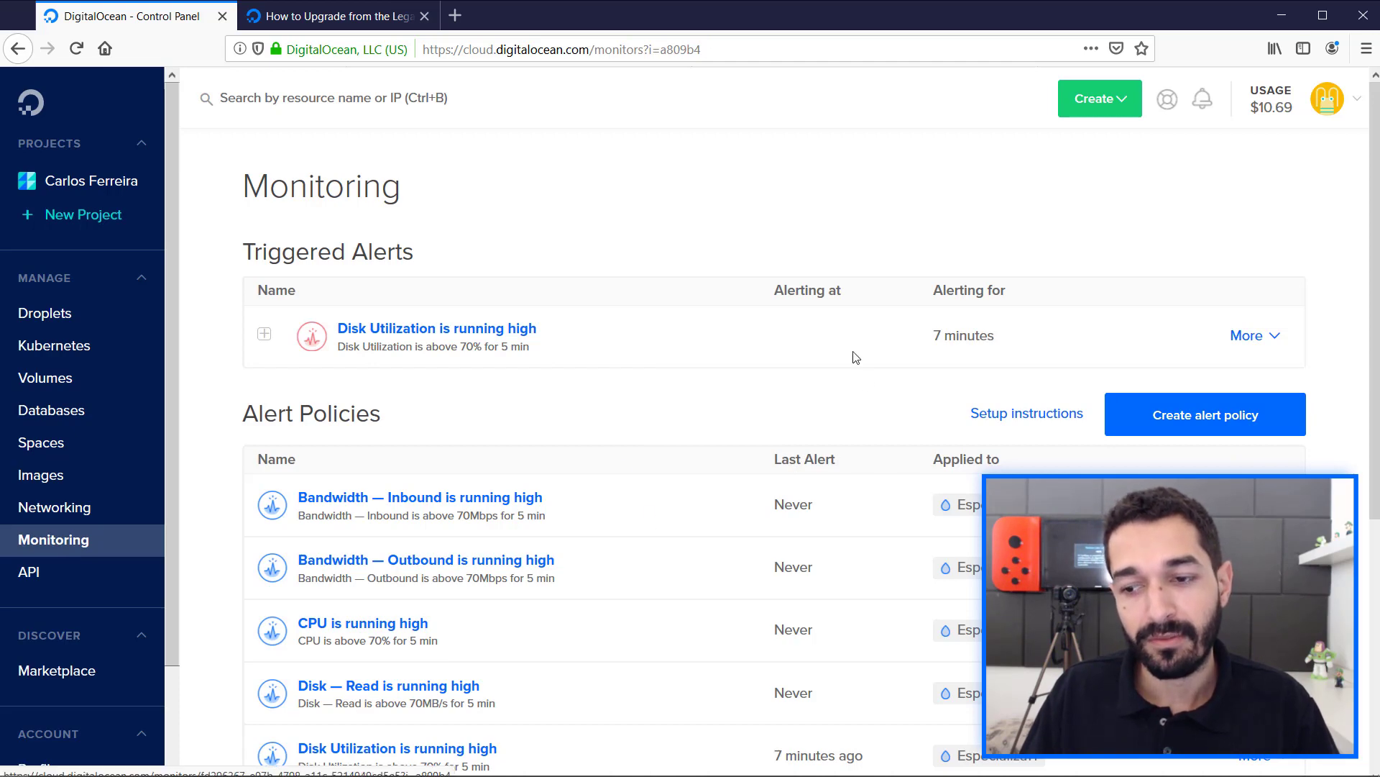
{"action": "scroll", "coordinate": [862, 432], "scroll_direction": "down", "scroll_amount": 4}
{"action": "scroll", "coordinate": [864, 432], "scroll_direction": "up", "scroll_amount": 4}
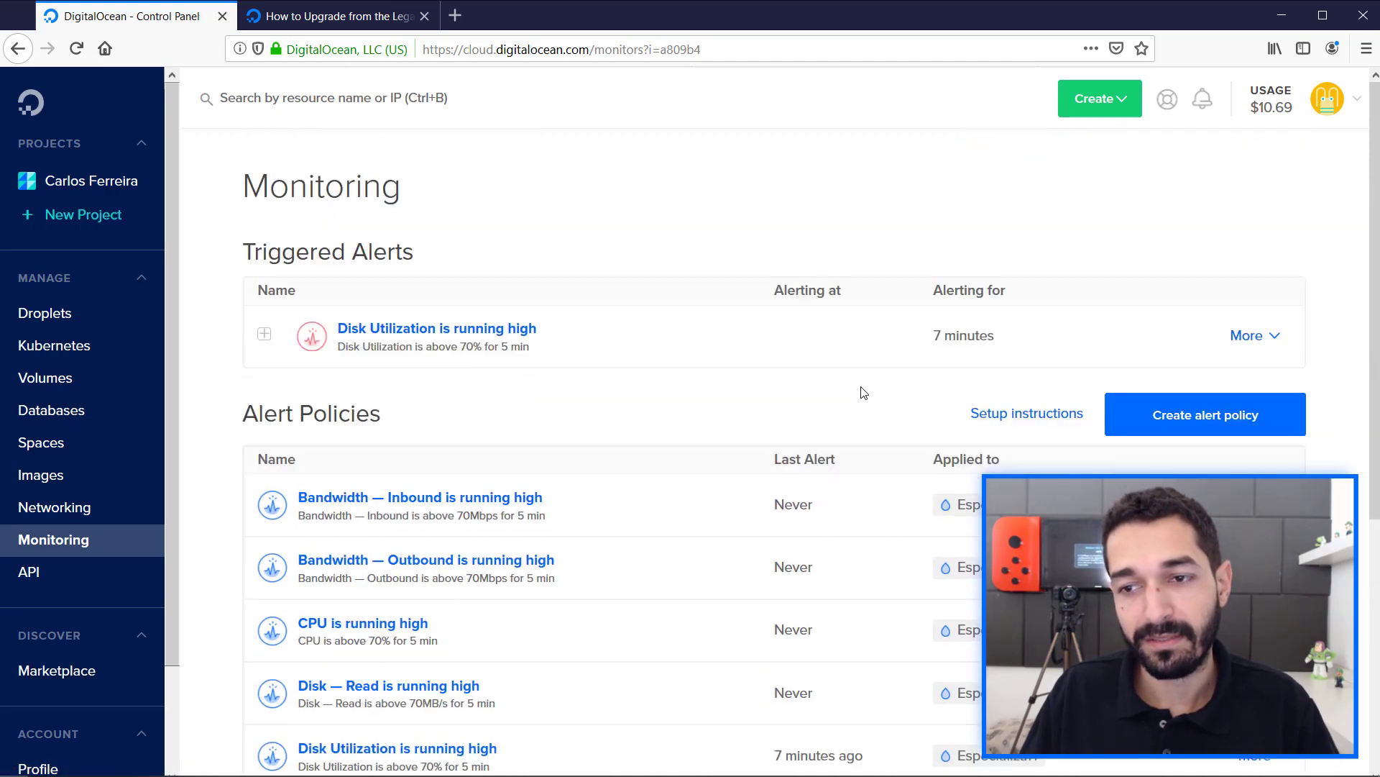
{"action": "left_click", "coordinate": [1224, 423]}
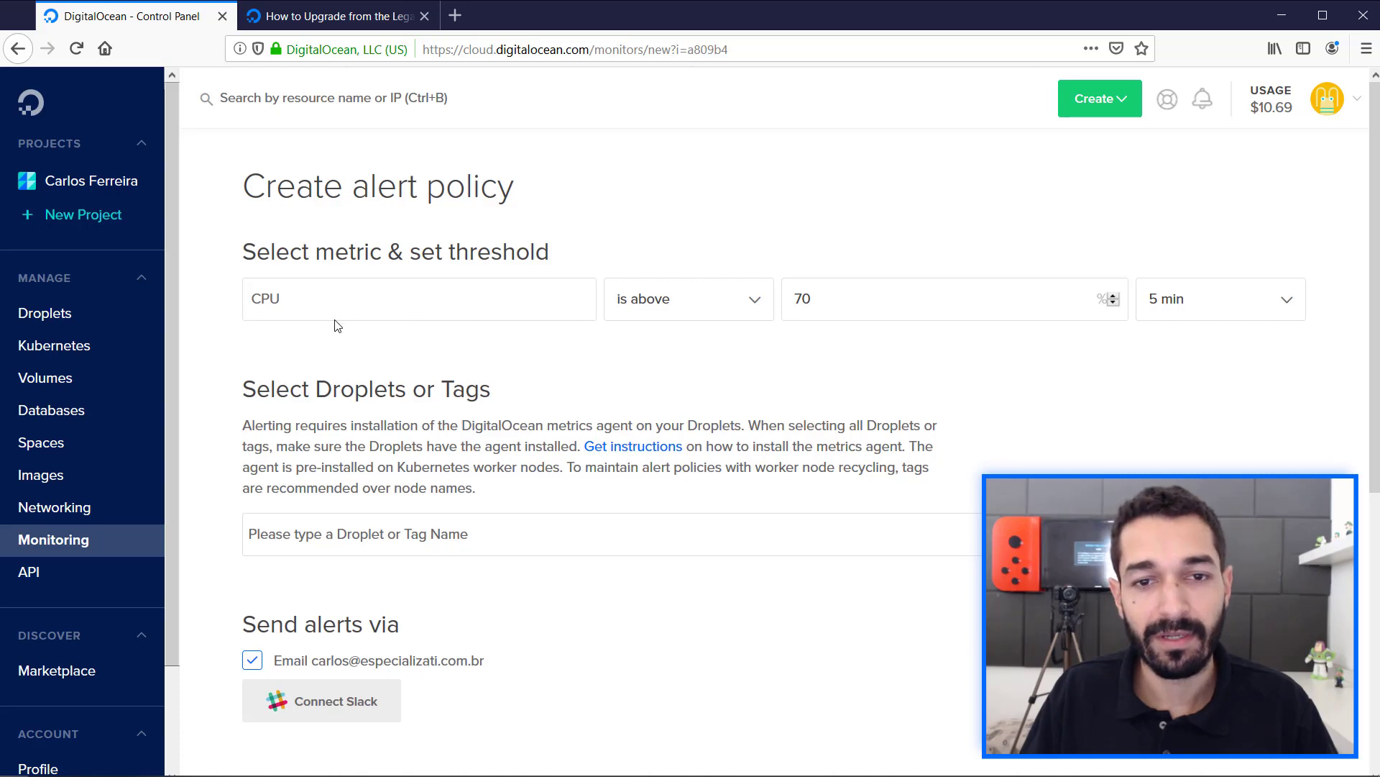
Choose CPU as the alert policy's metric with the "is above" condition.
{"action": "left_click", "coordinate": [292, 316]}
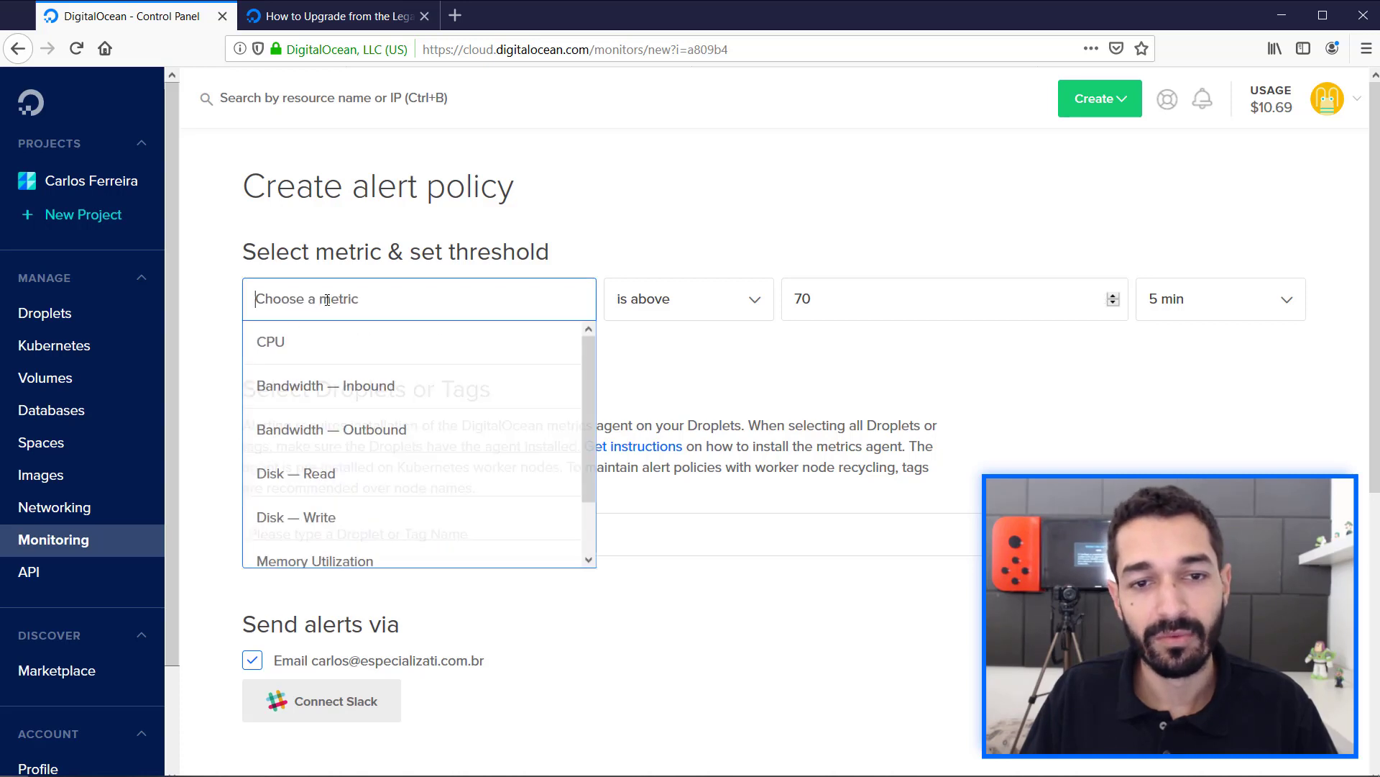
{"action": "left_click", "coordinate": [267, 345]}
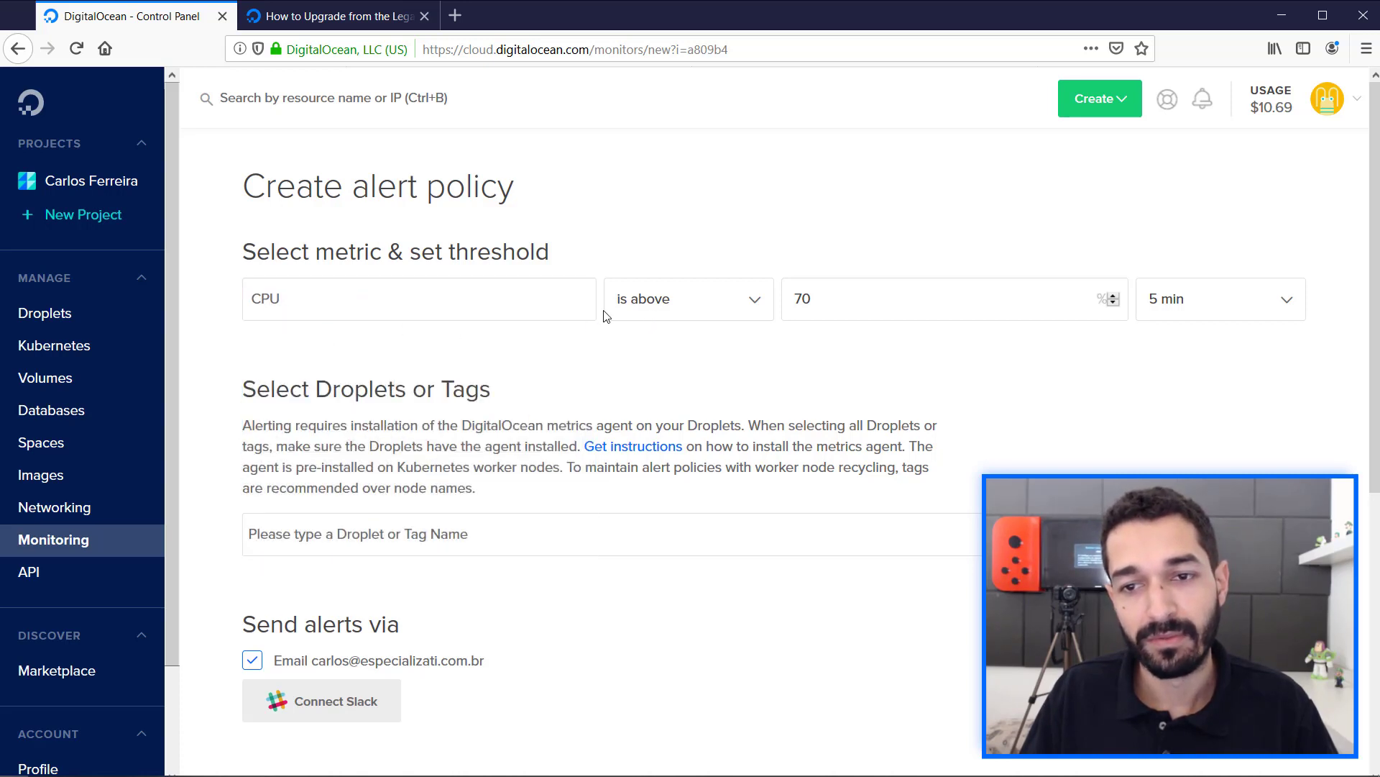
{"action": "left_click", "coordinate": [663, 314]}
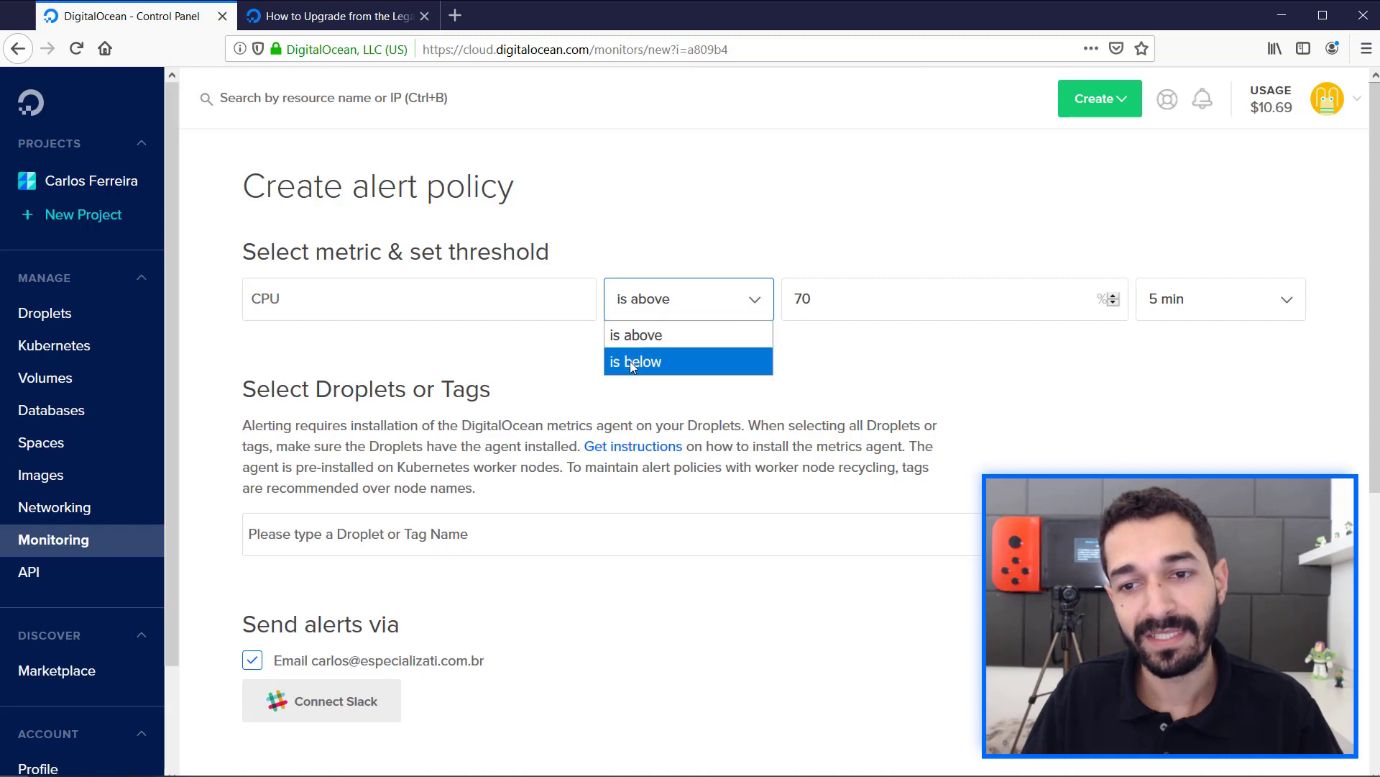
{"action": "left_click", "coordinate": [633, 337]}
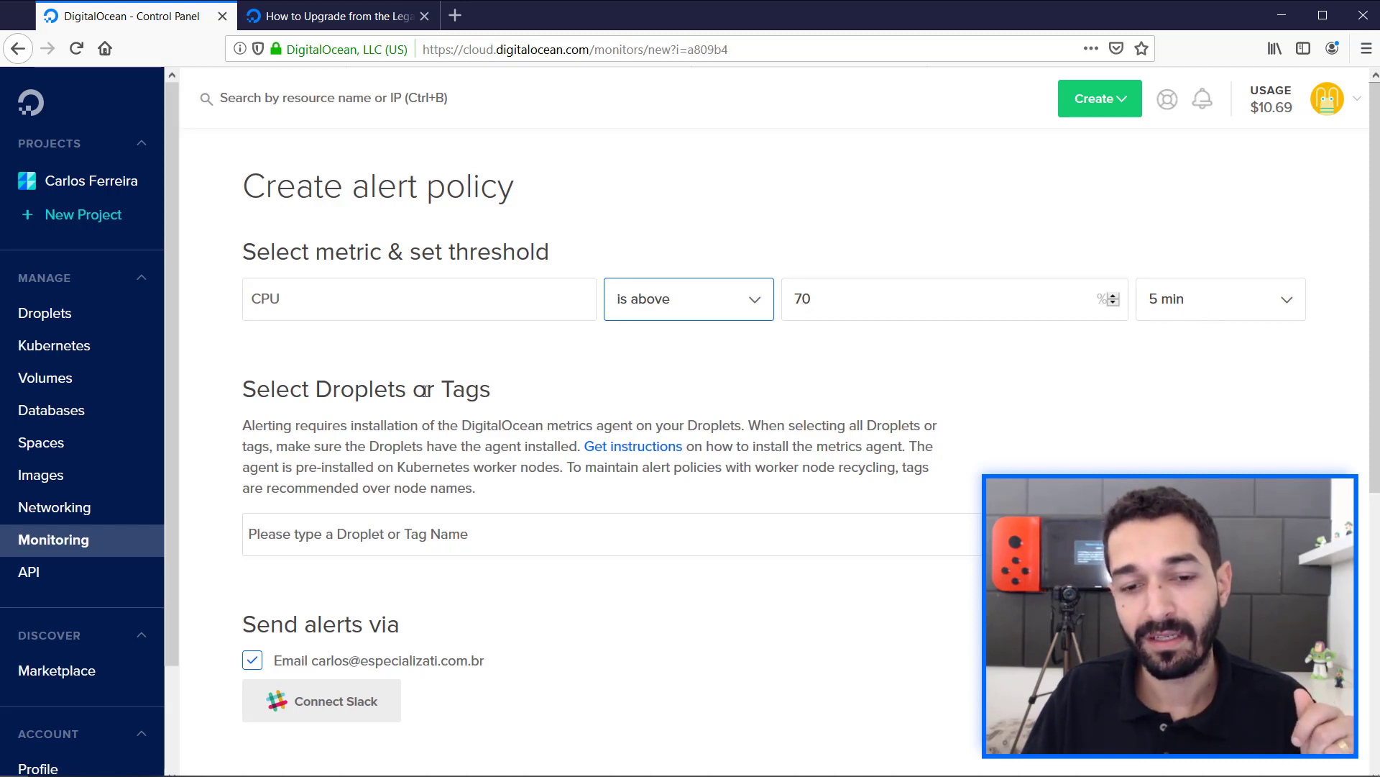
Find "curso" among the Droplets and apply the alert policy to curso-deploy-do.
{"action": "left_click", "coordinate": [301, 532]}
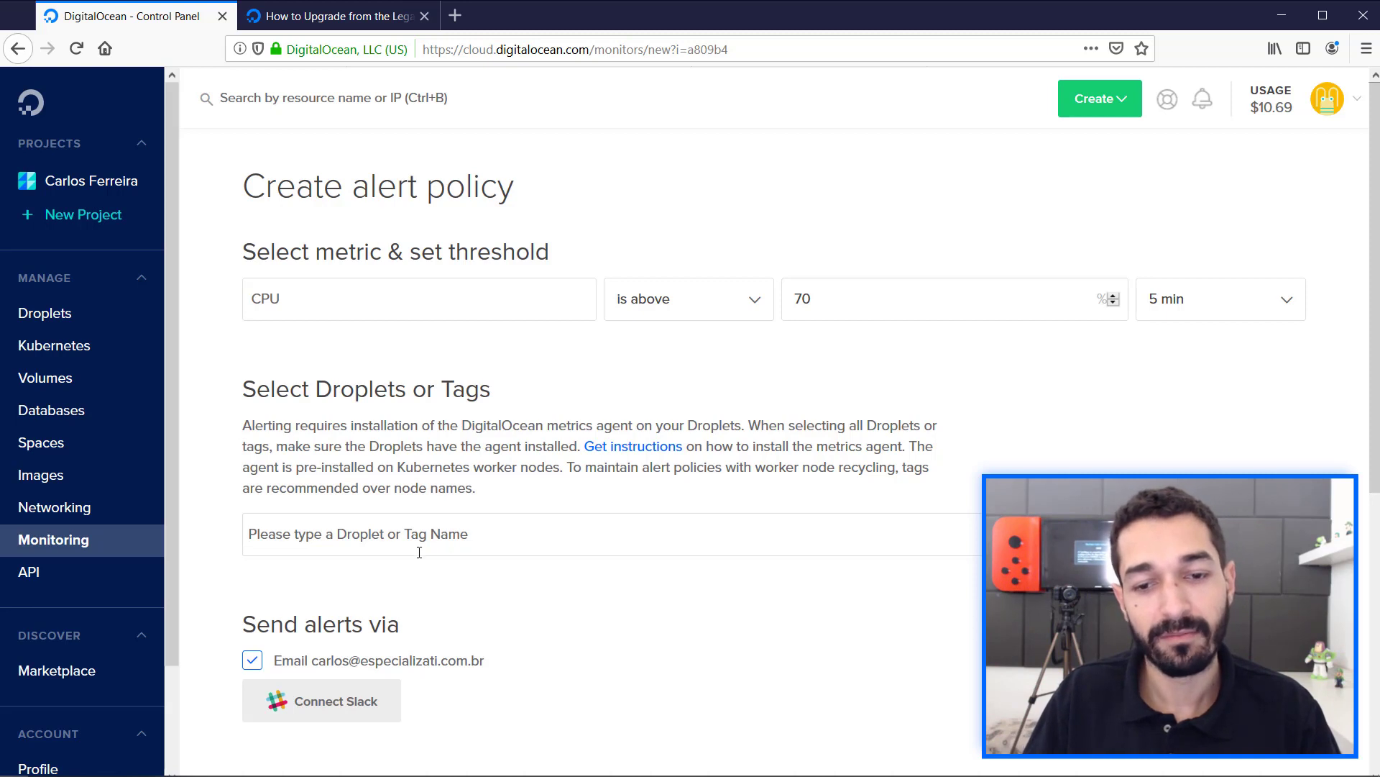
{"action": "type", "text": "curso"}
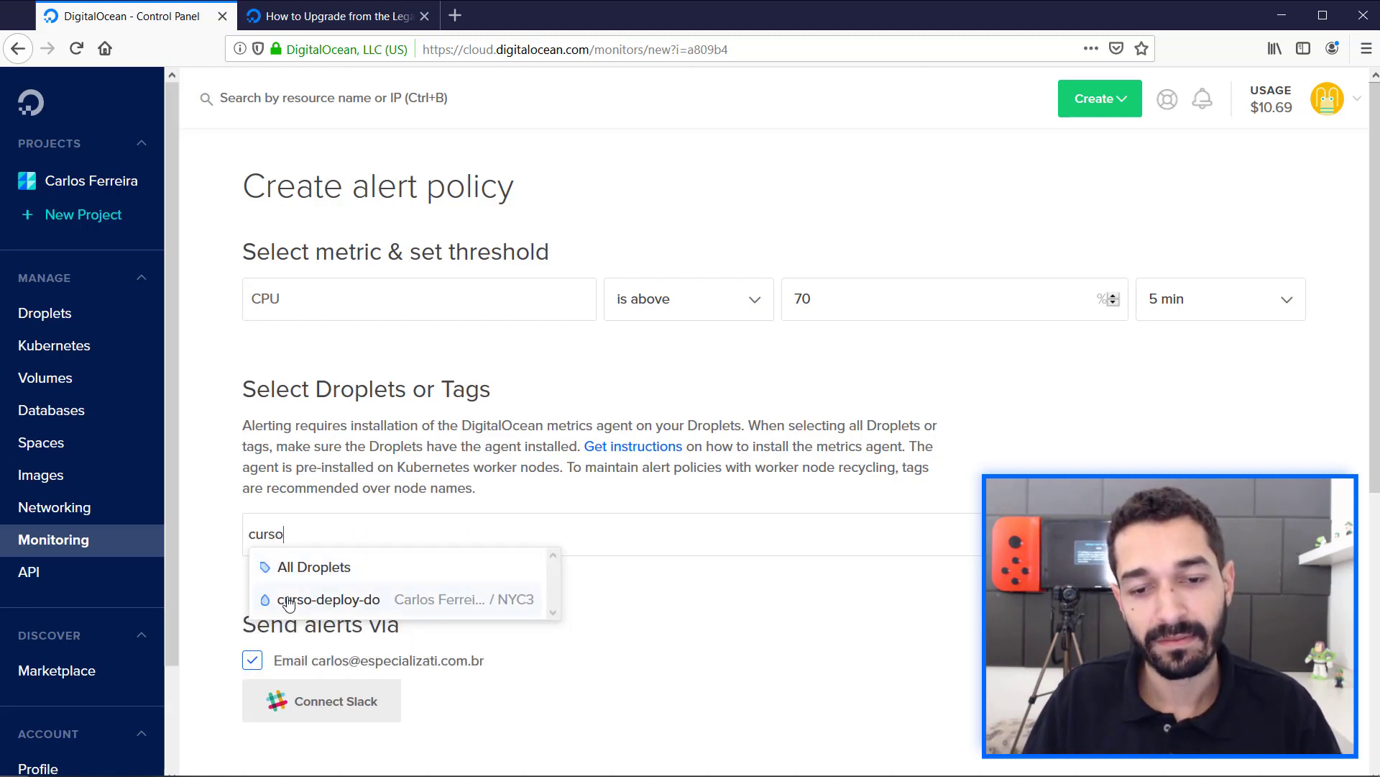
{"action": "left_click", "coordinate": [352, 600]}
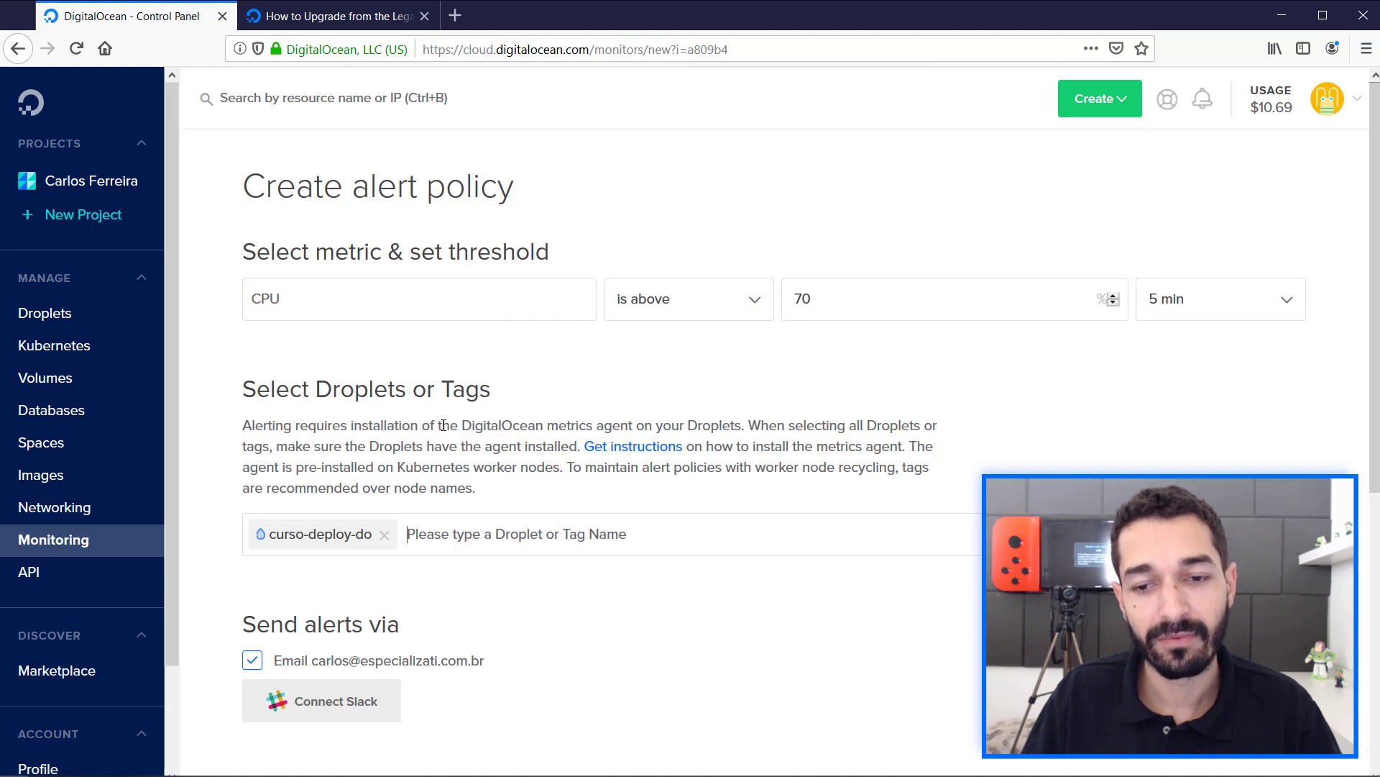
Create the CPU alert policy with the name "CPU is running high".
{"action": "scroll", "coordinate": [444, 425], "scroll_direction": "down", "scroll_amount": 3}
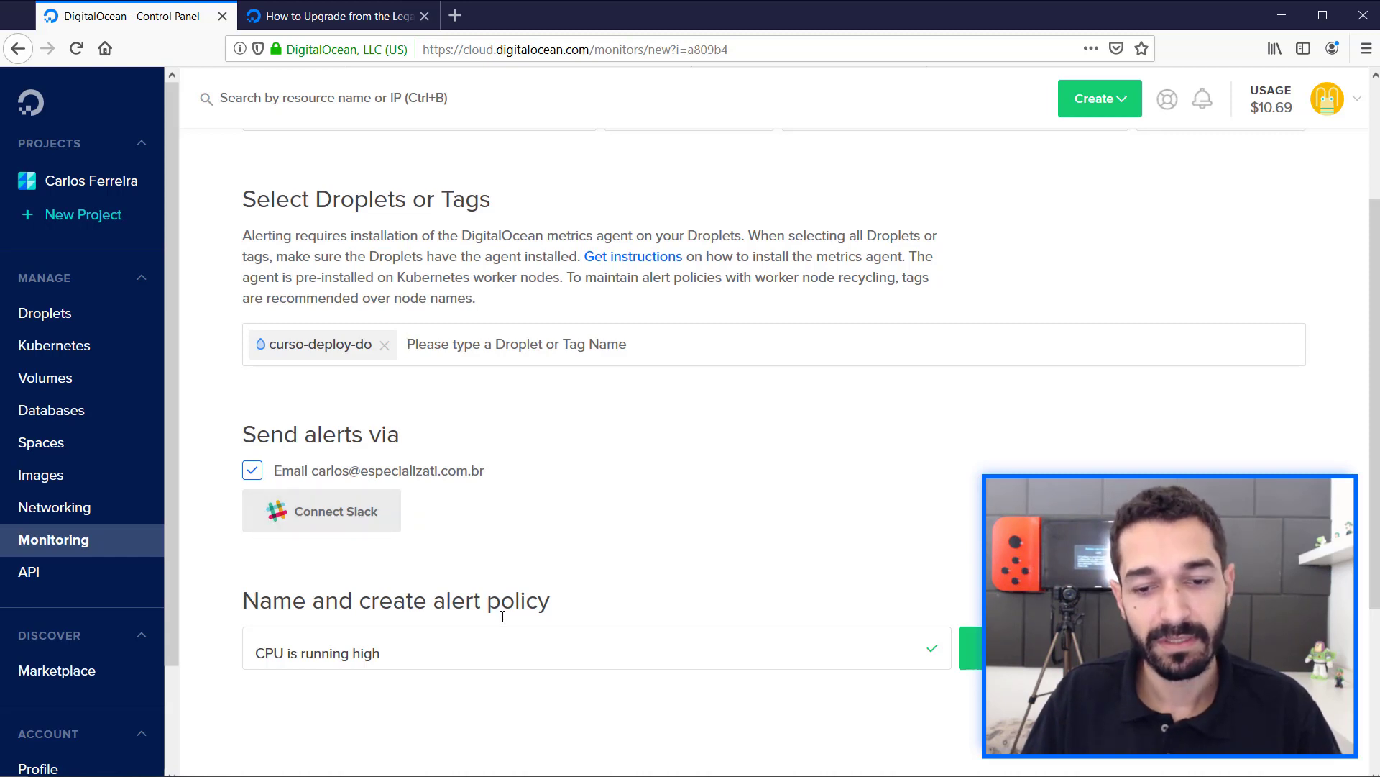
{"action": "scroll", "coordinate": [363, 633], "scroll_direction": "down", "scroll_amount": 3}
{"action": "left_click_drag", "start_coordinate": [412, 462], "coordinate": [246, 461]}
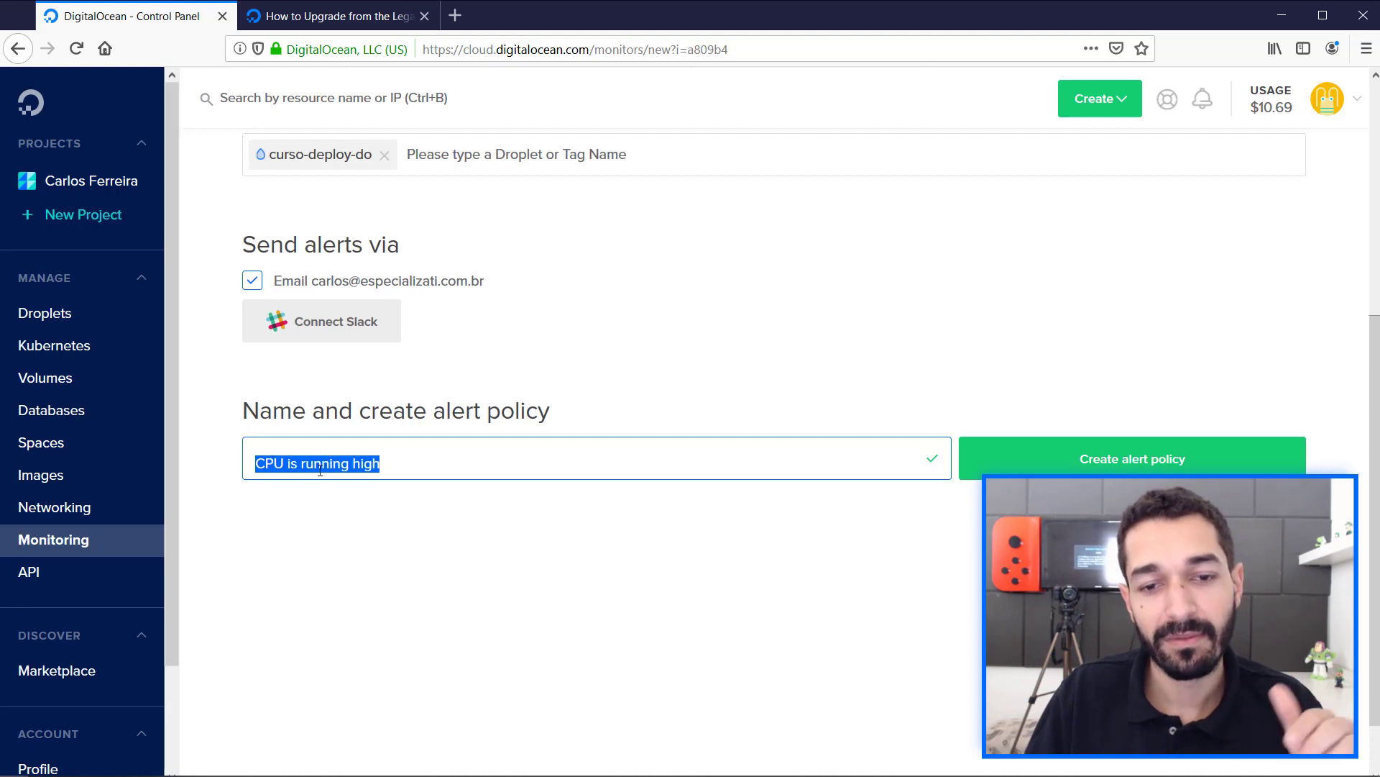
{"action": "left_click", "coordinate": [1111, 464]}
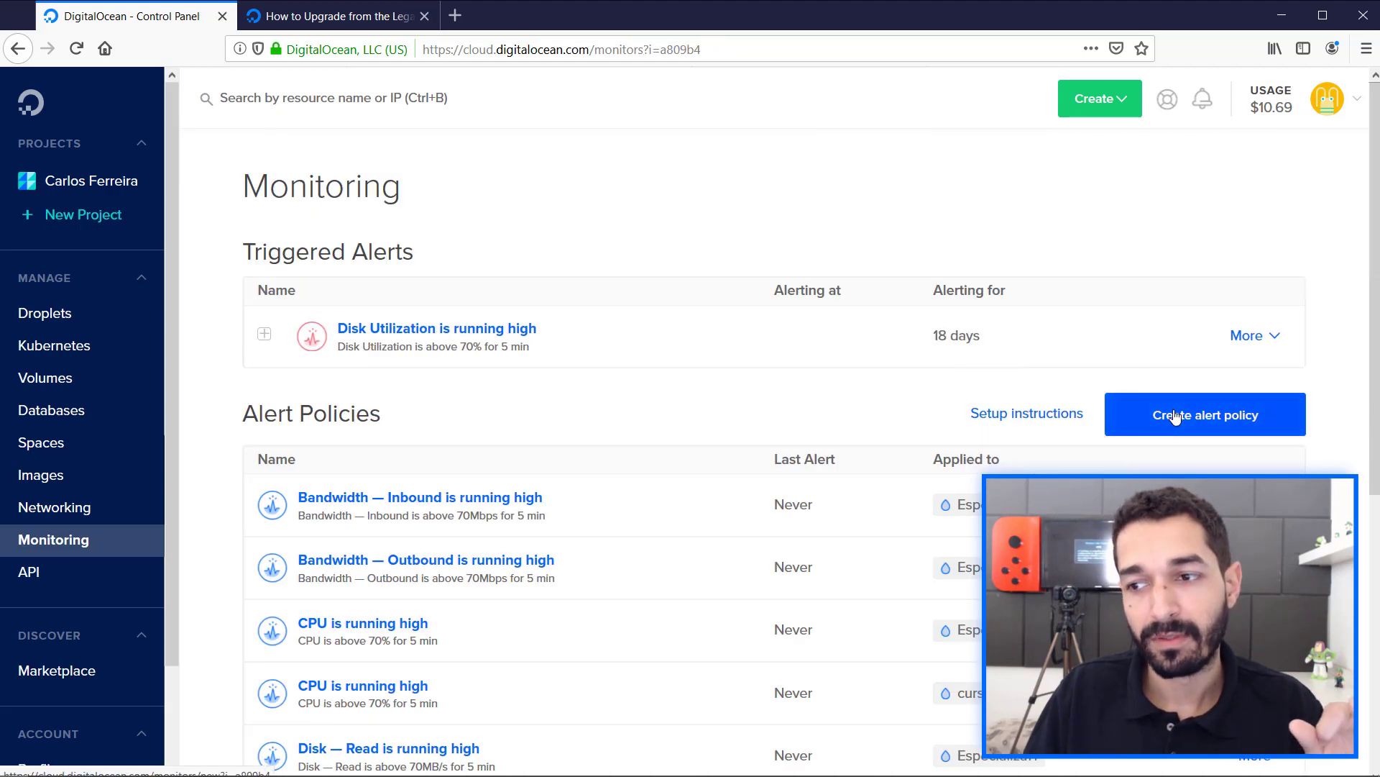
Start another alert policy and choose Memory Utilization as its metric.
{"action": "left_click", "coordinate": [1175, 415]}
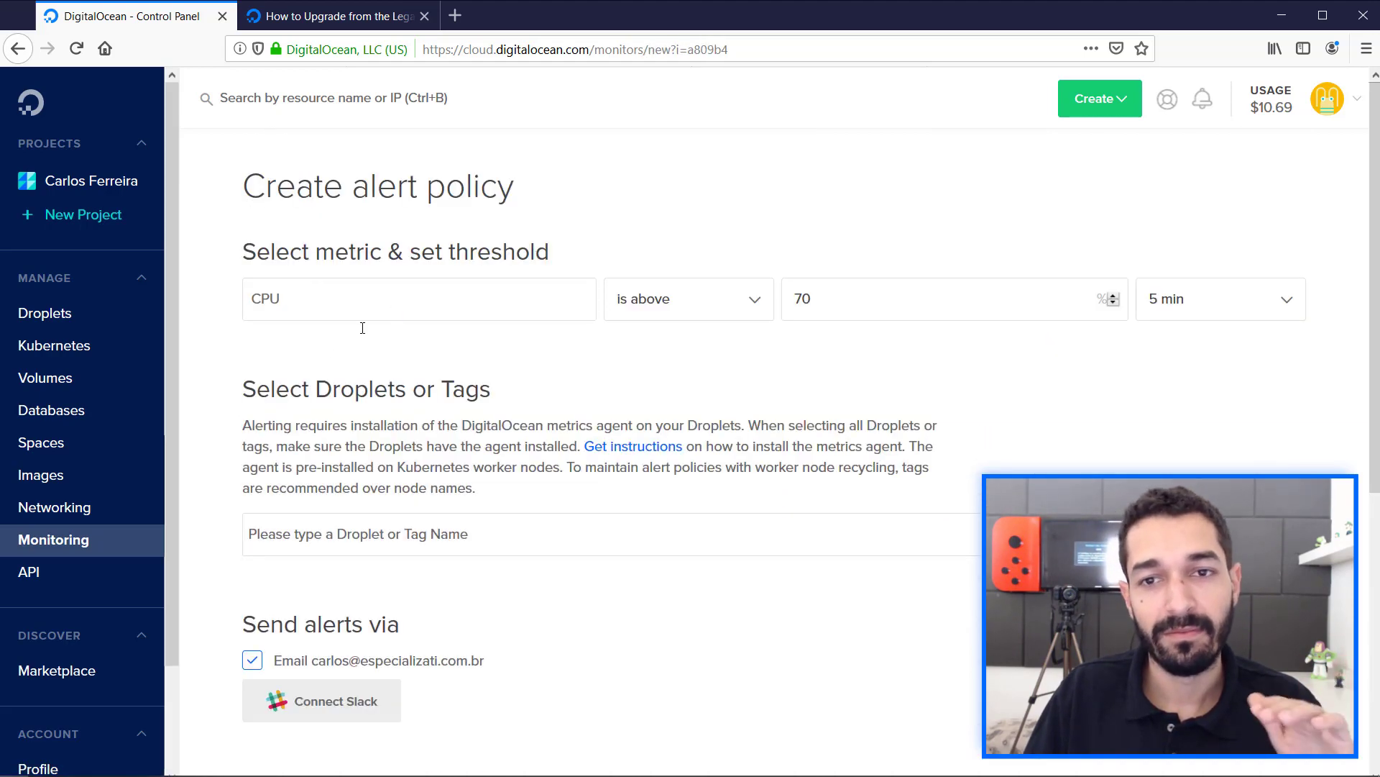
{"action": "left_click", "coordinate": [311, 305]}
{"action": "scroll", "coordinate": [299, 417], "scroll_direction": "down", "scroll_amount": 1}
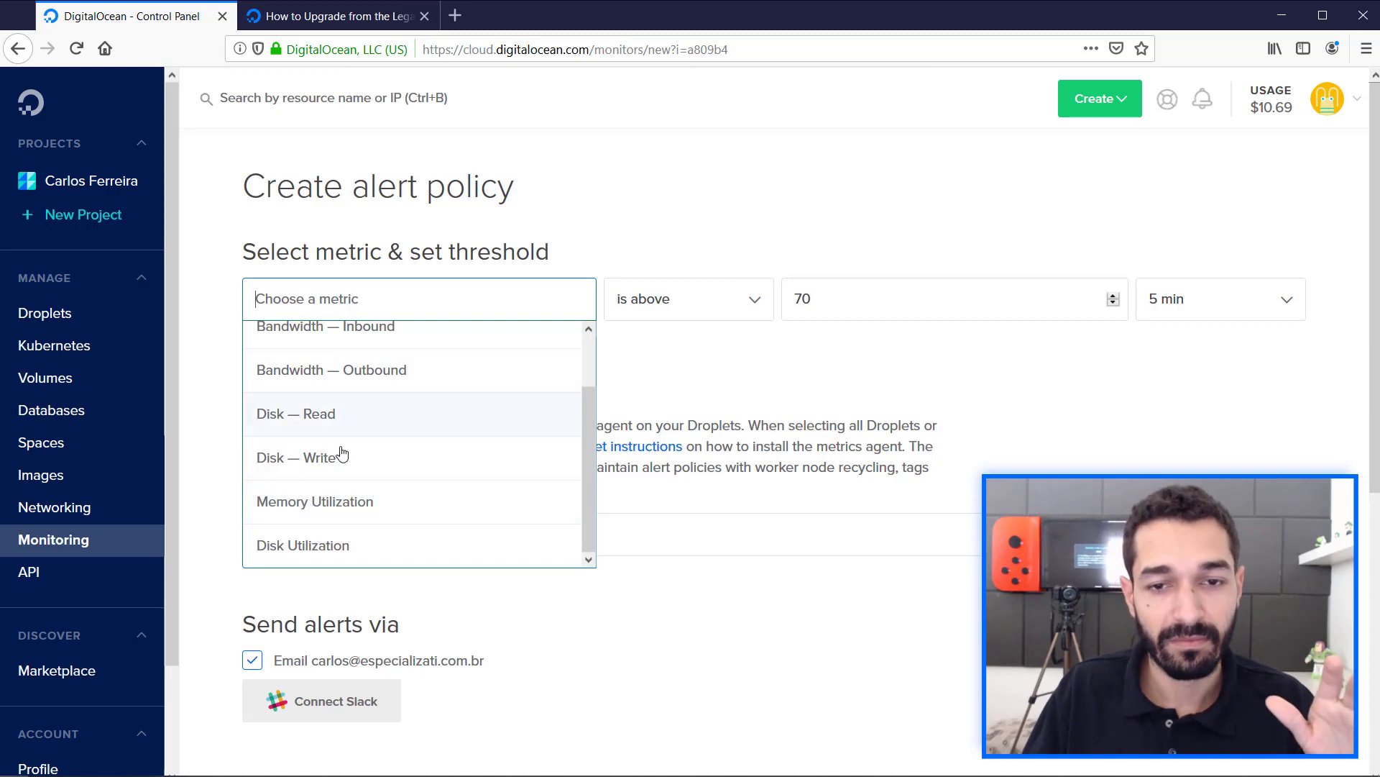
{"action": "left_click", "coordinate": [321, 502]}
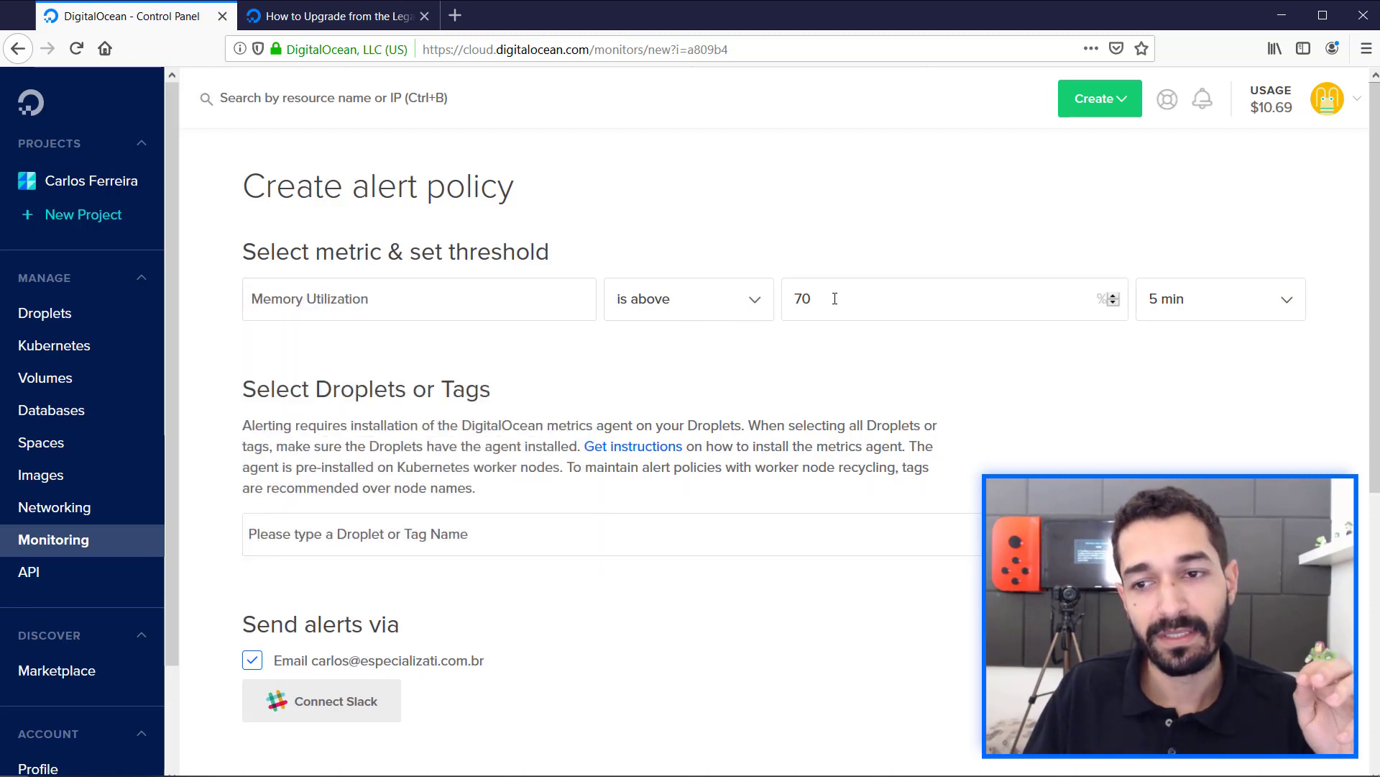
Set the memory alert threshold to 60% and find "curso" to apply the policy to the curso-deploy-do Droplet.
{"action": "double_click", "coordinate": [796, 297]}
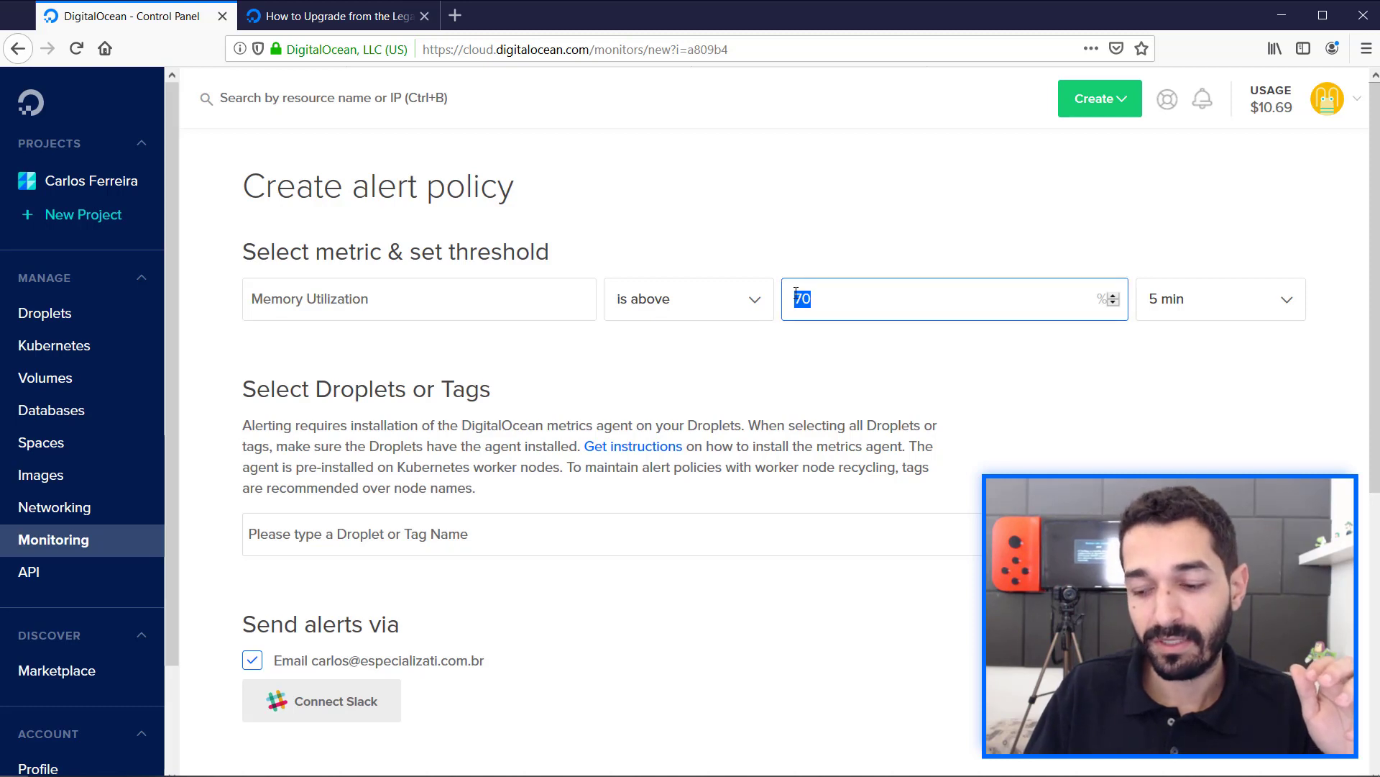
{"action": "type", "text": "60"}
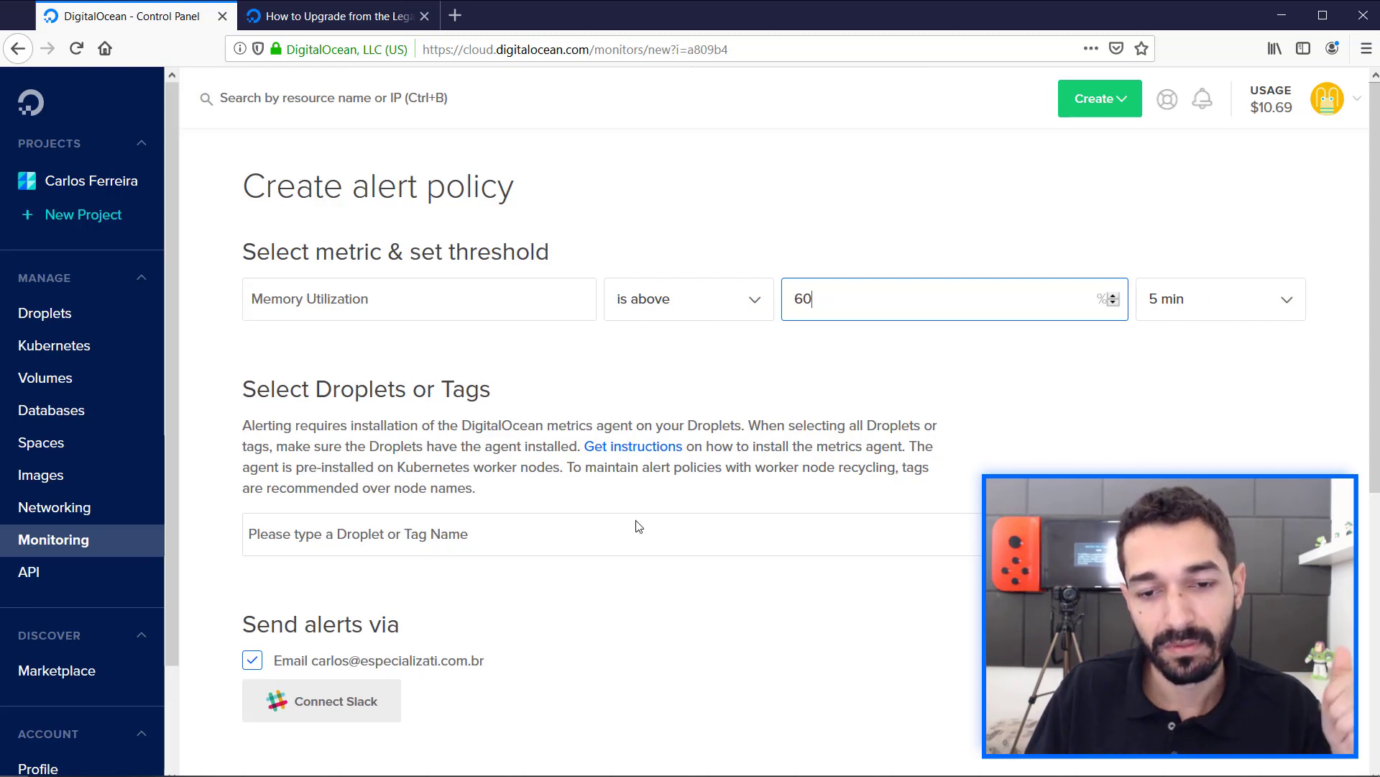
{"action": "left_click", "coordinate": [284, 537]}
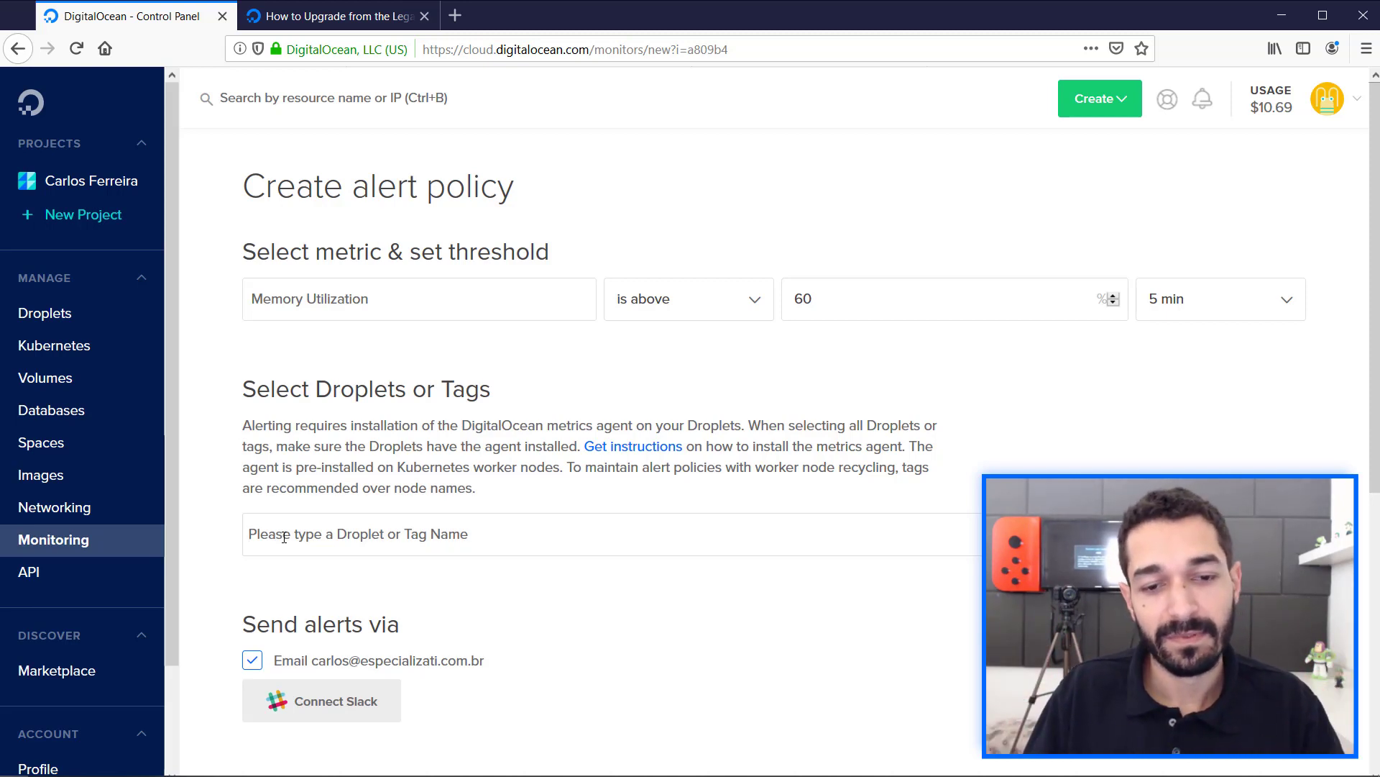
{"action": "type", "text": "curso"}
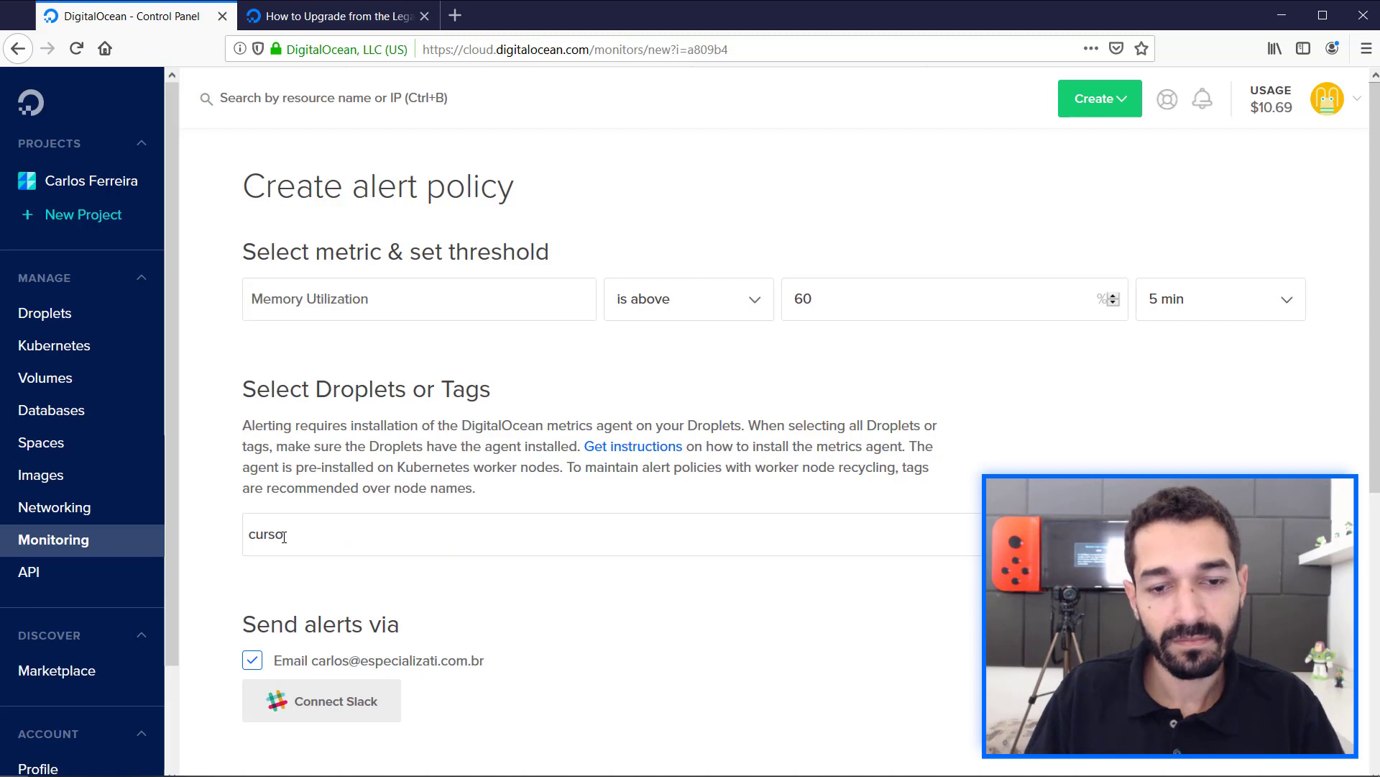
{"action": "left_click", "coordinate": [302, 603]}
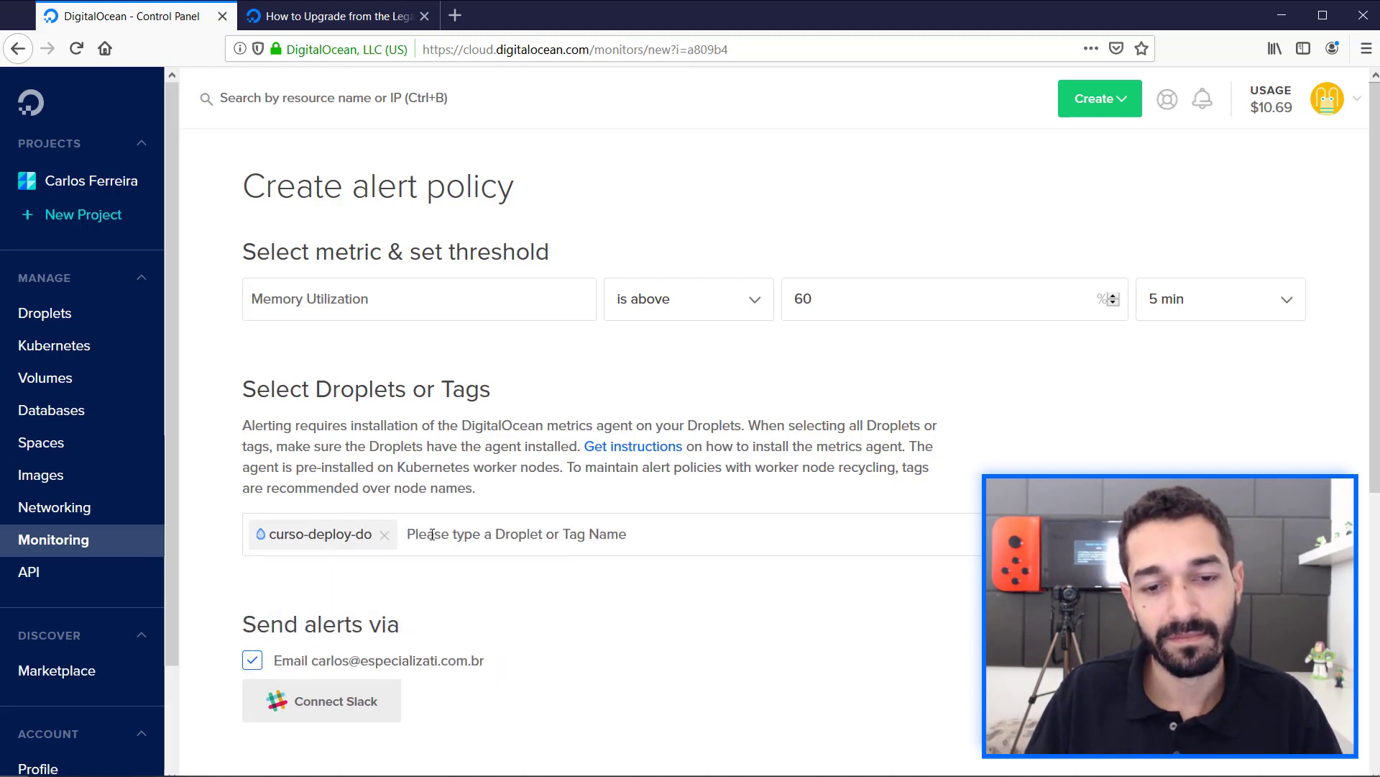
Create the memory alert policy with the name "Memory Utilization is running high".
{"action": "scroll", "coordinate": [298, 561], "scroll_direction": "down", "scroll_amount": 3}
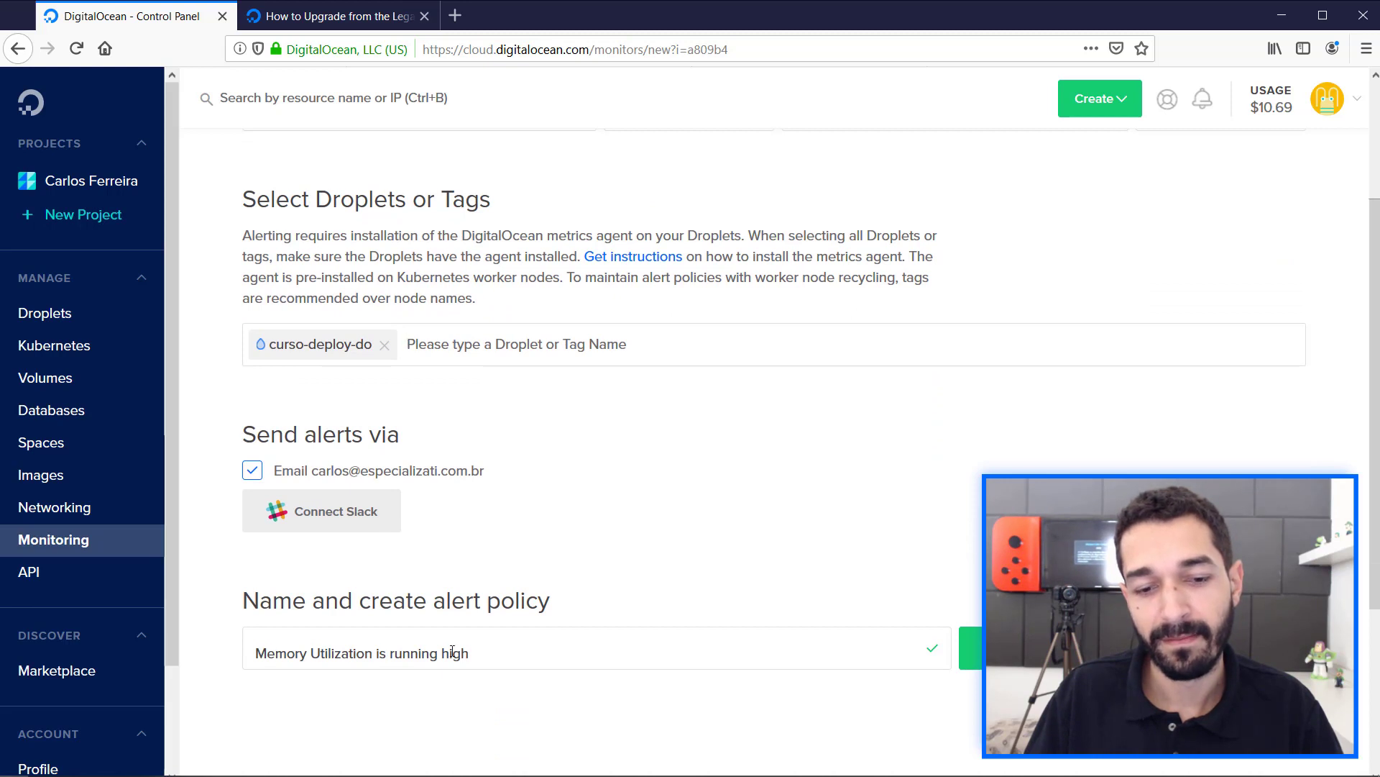
{"action": "left_click", "coordinate": [1111, 649]}
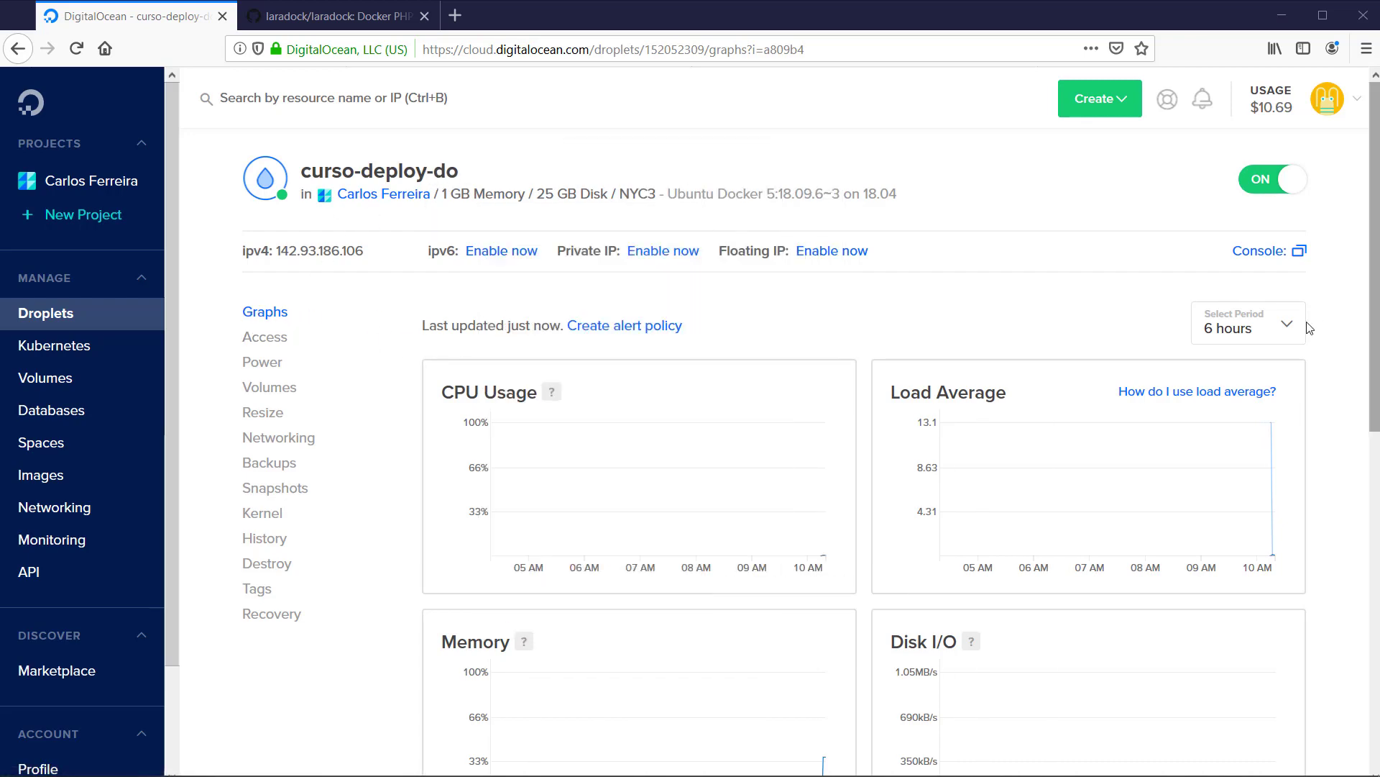
Review the curso-deploy-do Droplet's CPU, load average, memory, disk and public bandwidth graphs.
{"action": "scroll", "coordinate": [964, 306], "scroll_direction": "down", "scroll_amount": 4}
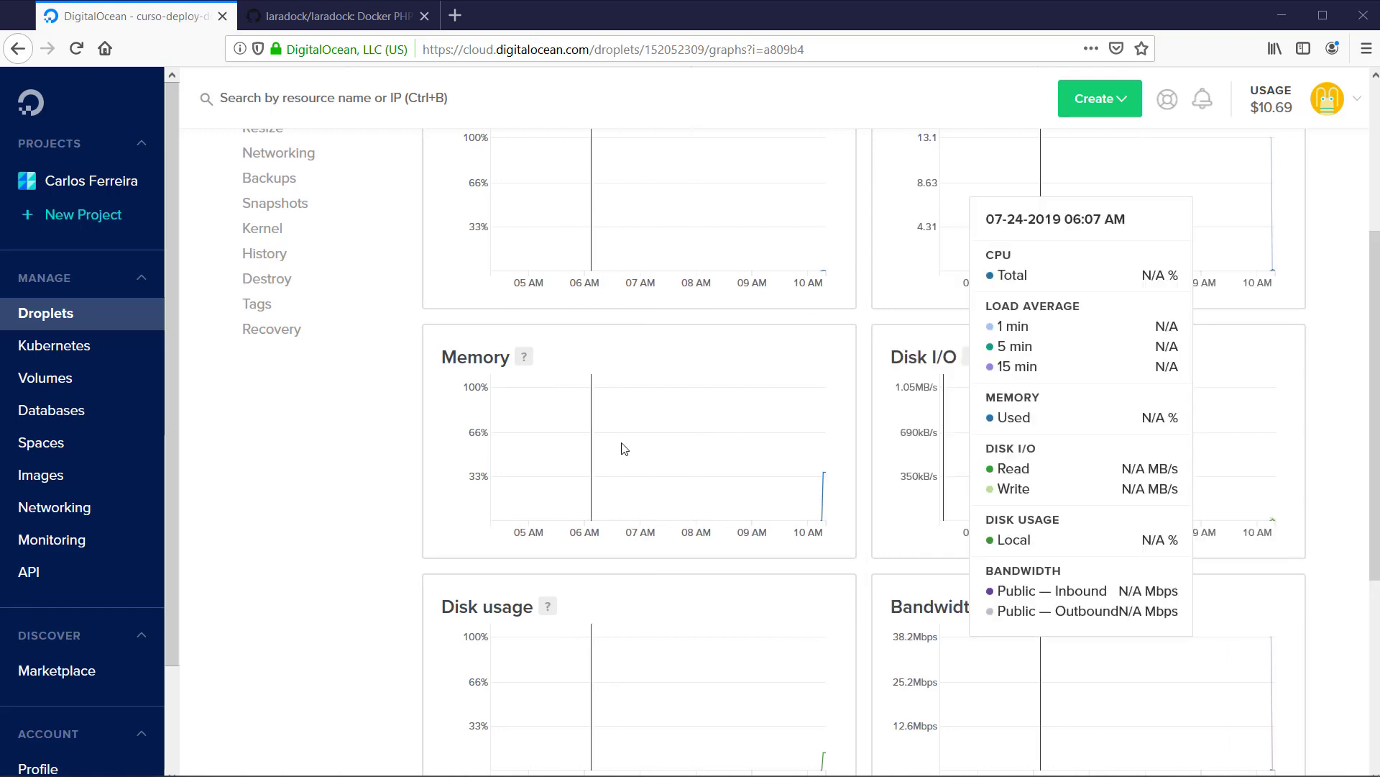
{"action": "scroll", "coordinate": [446, 461], "scroll_direction": "down", "scroll_amount": 3}
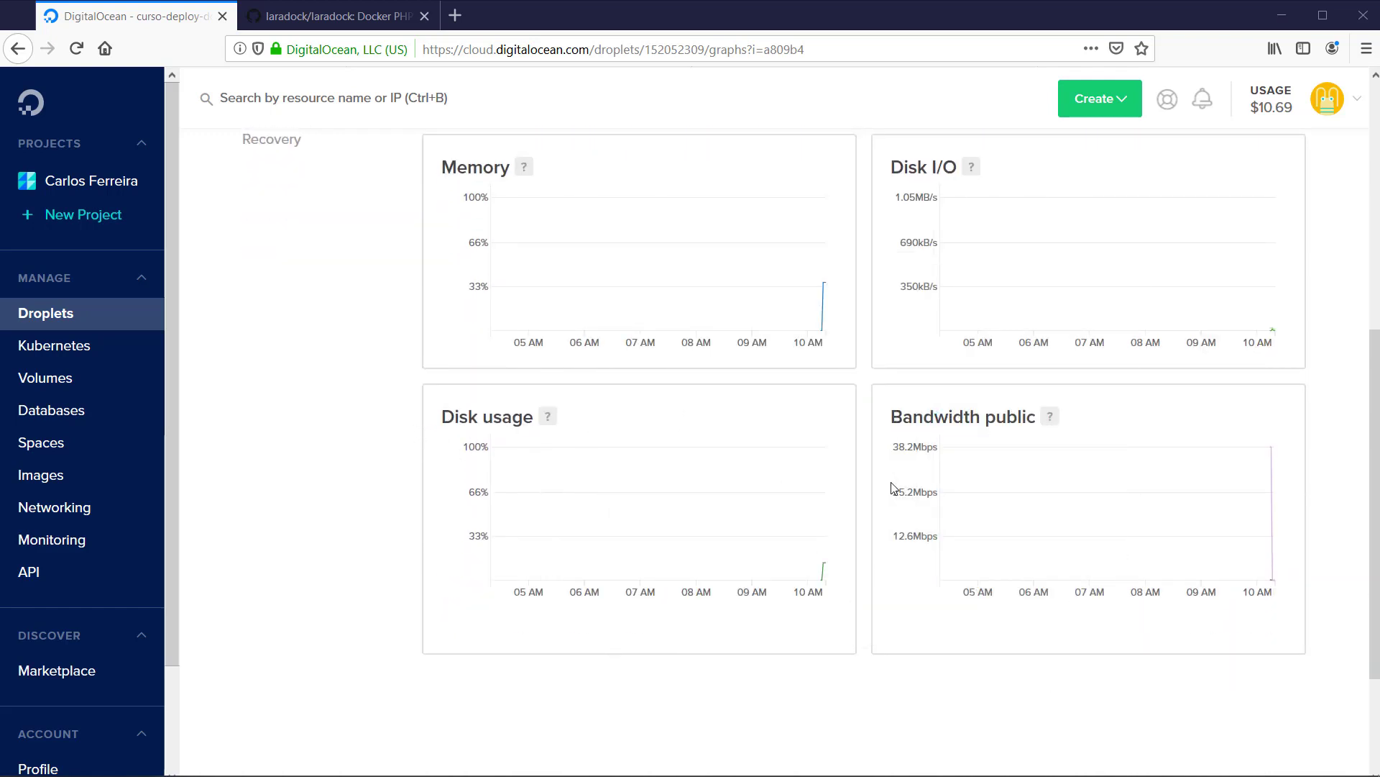
{"action": "scroll", "coordinate": [891, 482], "scroll_direction": "up", "scroll_amount": 2}
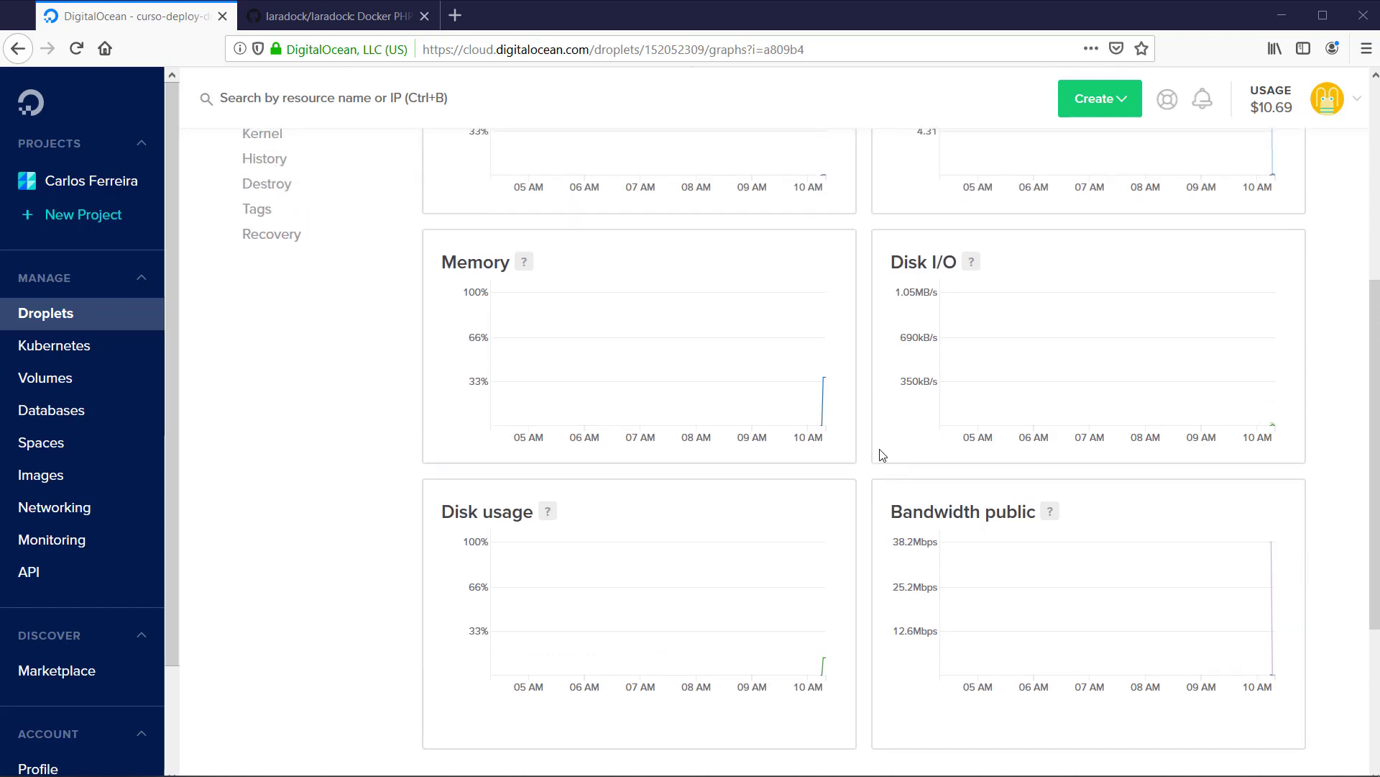
{"action": "scroll", "coordinate": [874, 438], "scroll_direction": "up", "scroll_amount": 4}
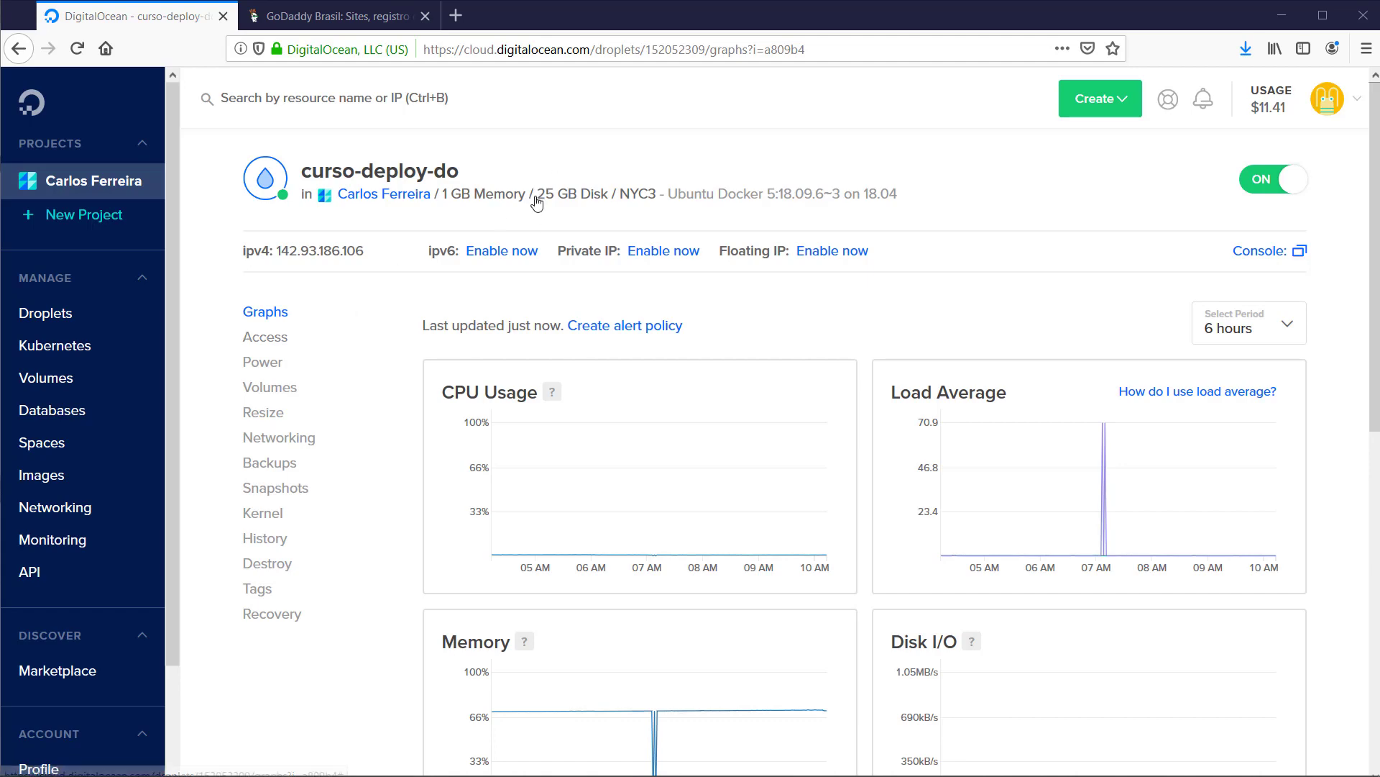
Switch to Thunderbird and examine the DigitalOcean monitoring alert e-mail about the Droplet's CPU.
{"action": "key", "text": "alt+Tab"}
{"action": "key", "text": "alt+Tab"}
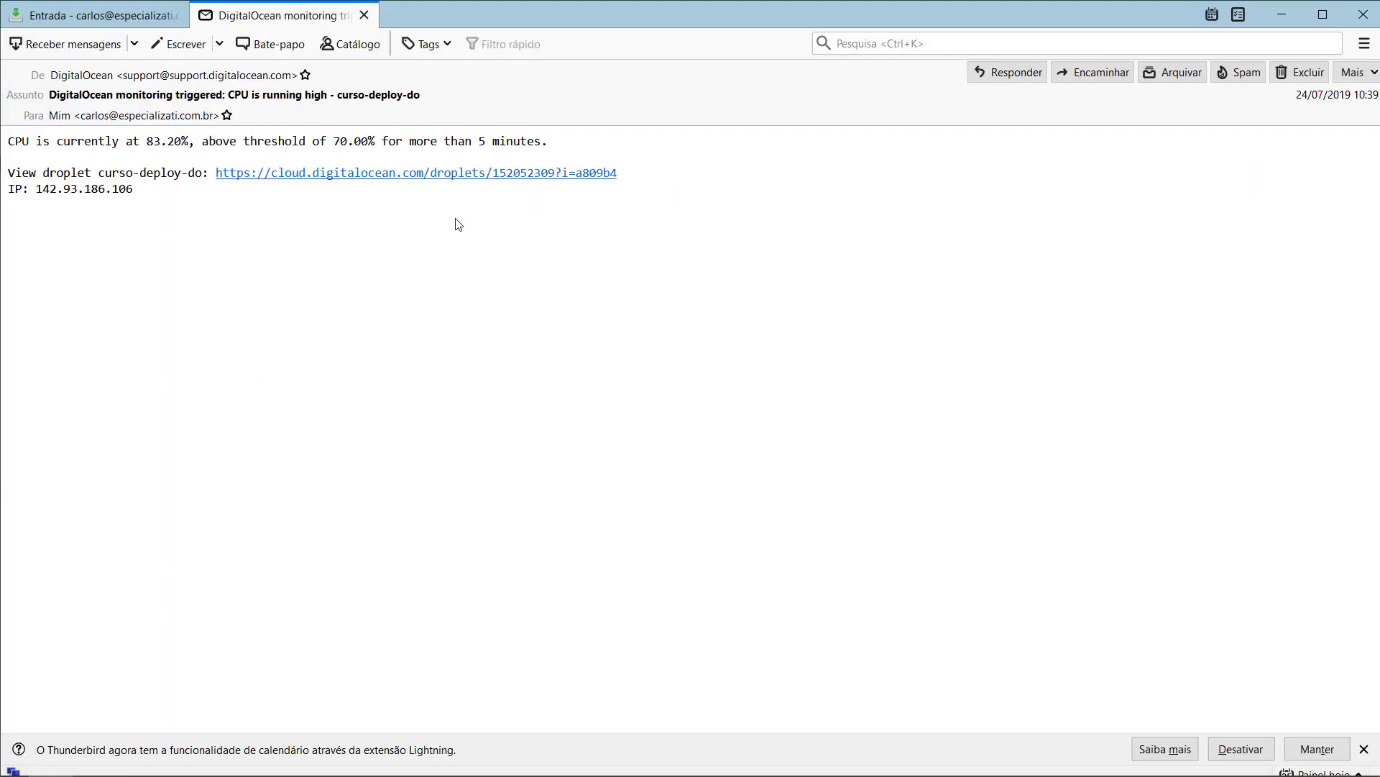